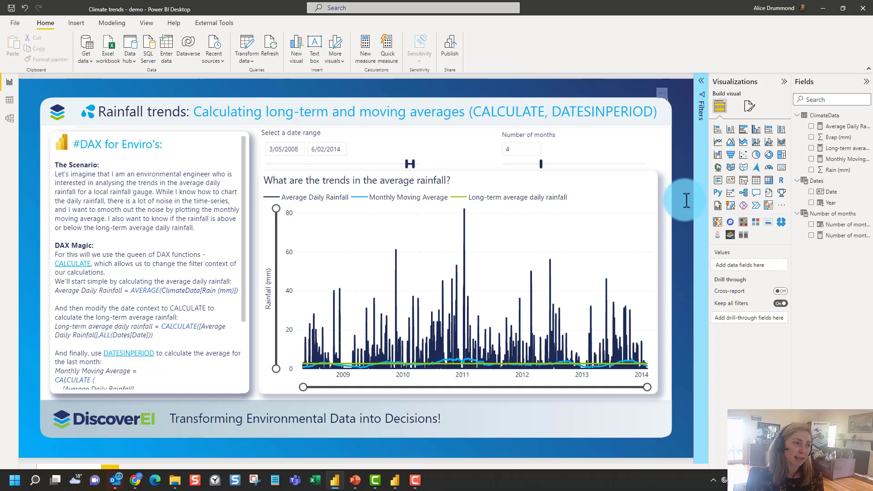
# Show the Dates table in Data view and select its Date column.
pyautogui.click(9, 100)
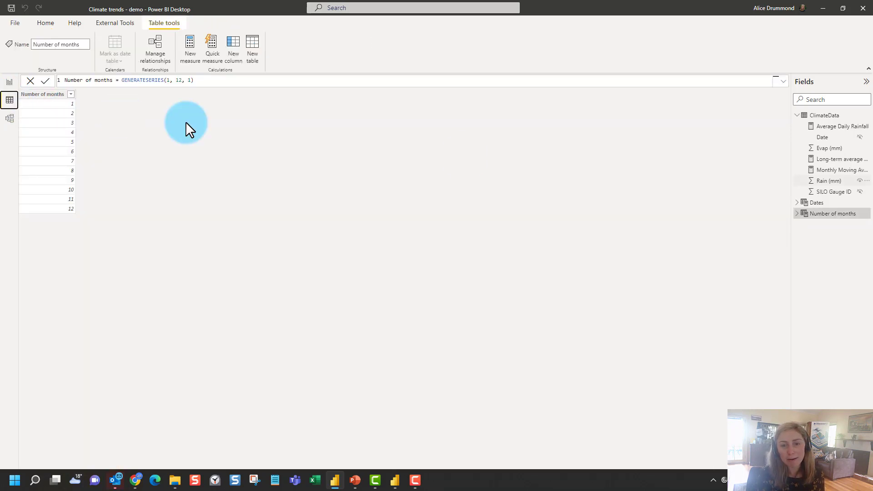
pyautogui.click(816, 203)
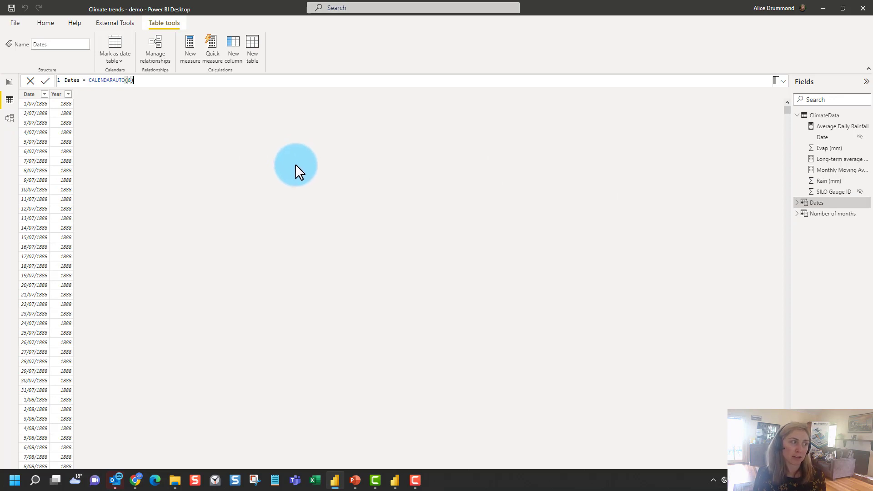
pyautogui.click(30, 95)
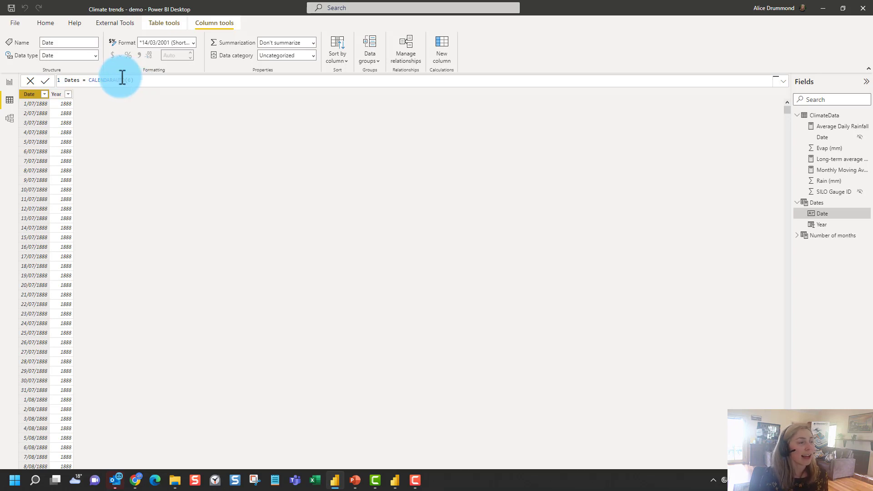
# Add a new Dates column with the formula Month = MONTH(Dates[Date]).
pyautogui.click(447, 54)
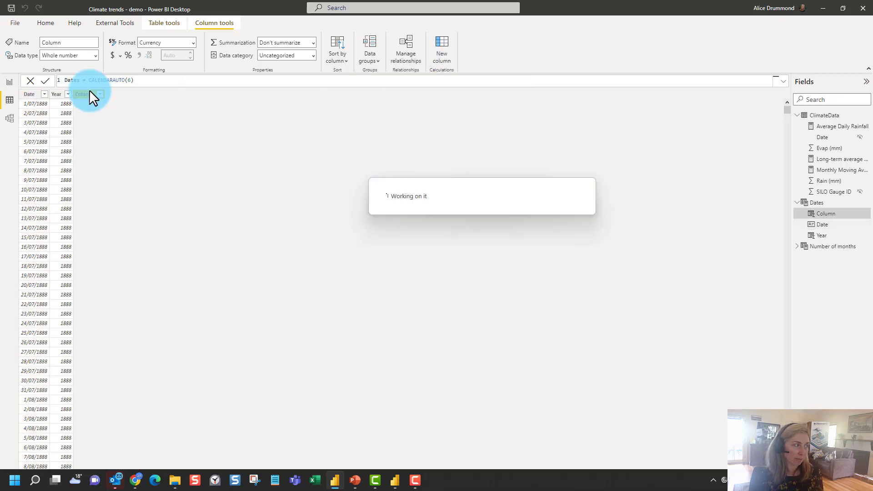
pyautogui.write('Month')
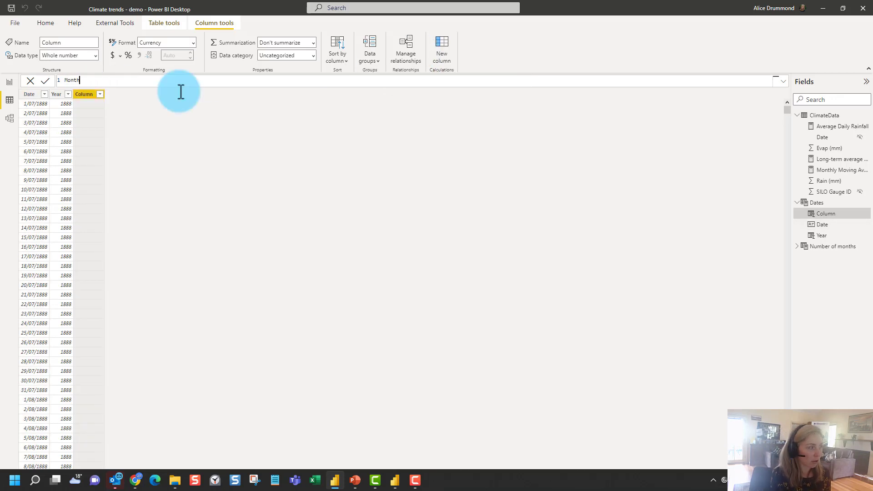
pyautogui.write(' =')
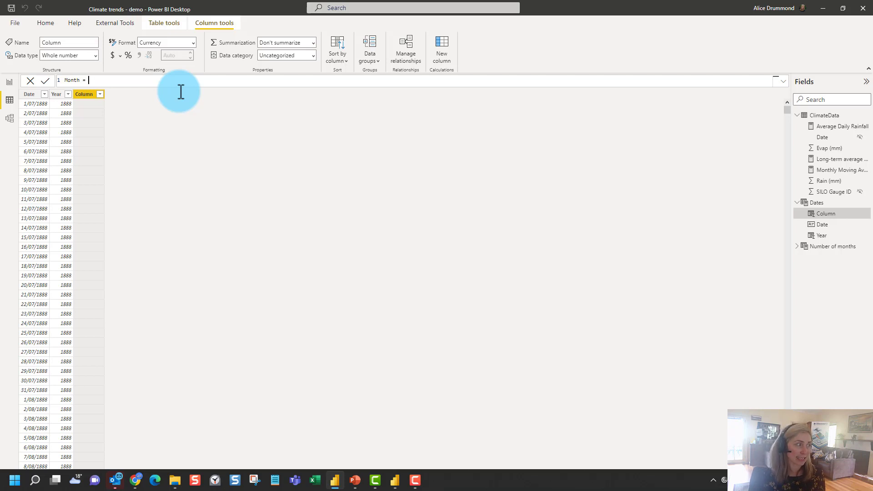
pyautogui.write('mon')
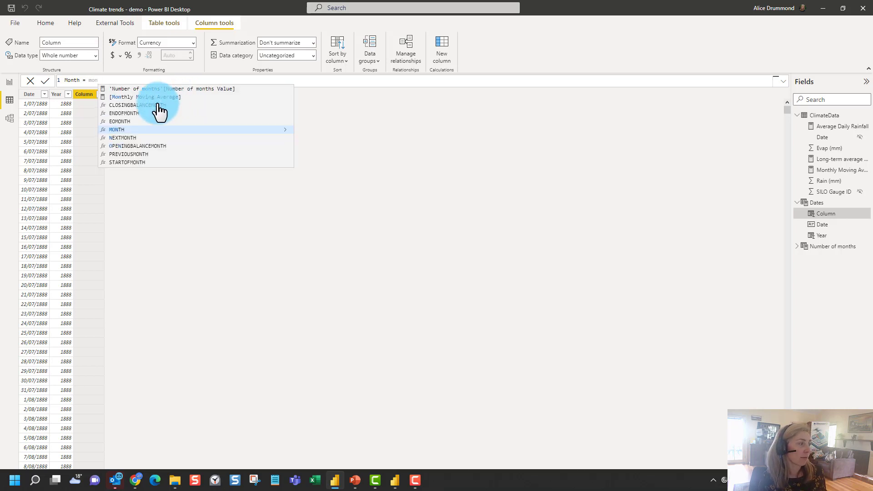
pyautogui.click(113, 130)
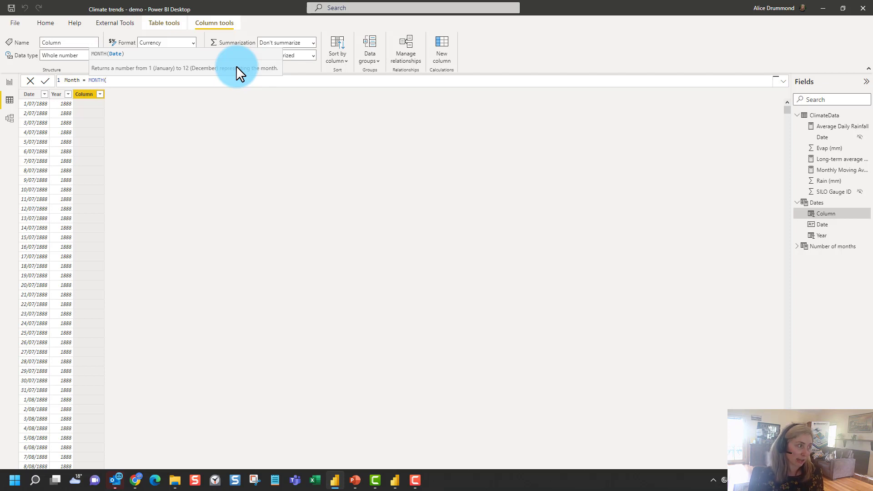
pyautogui.write('date')
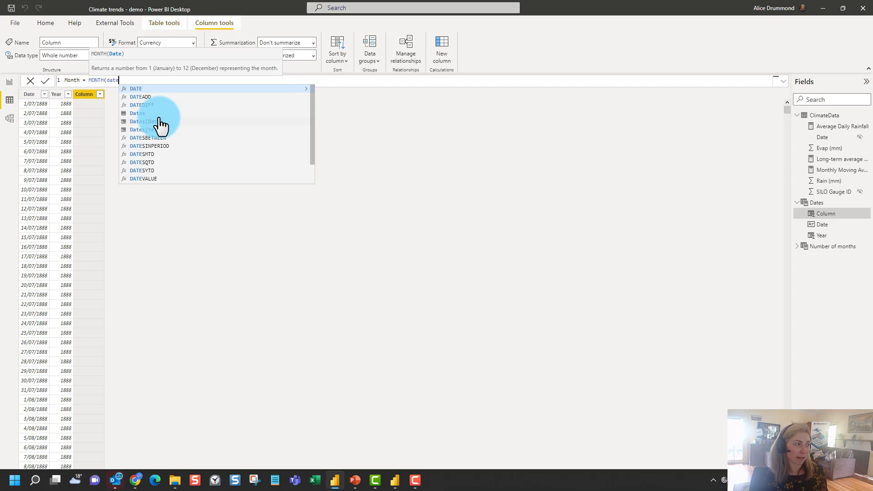
pyautogui.click(136, 121)
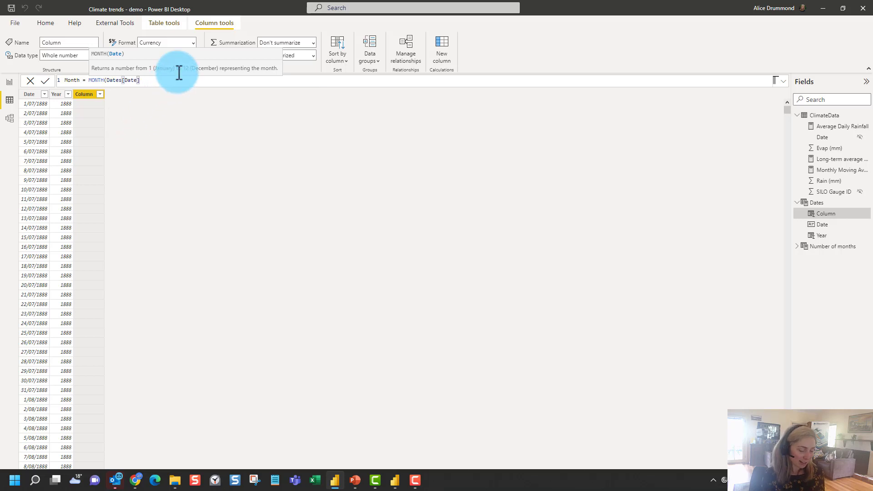
# Close and commit the Month formula, then check month numbers like 9, 10 and 11.
pyautogui.write(')')
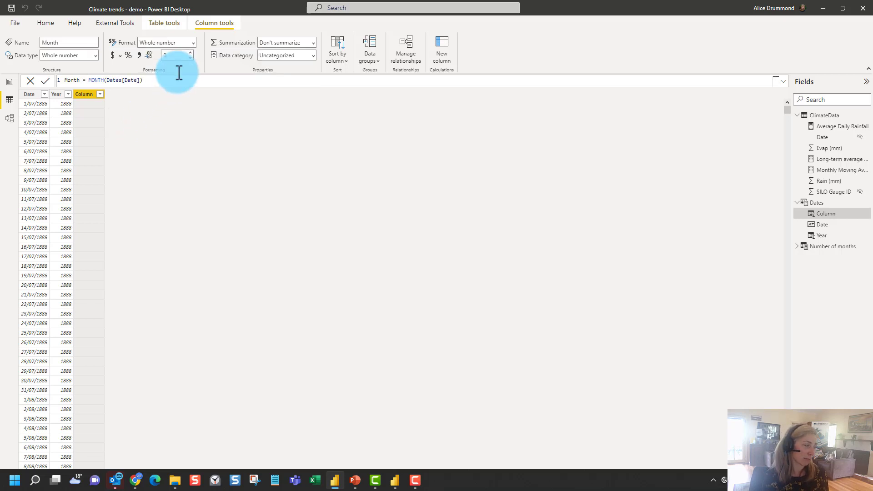
pyautogui.press('Return')
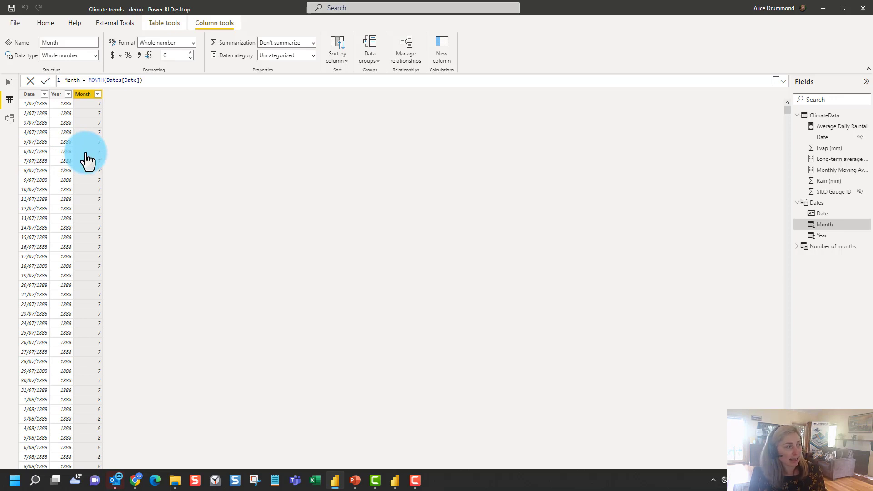
pyautogui.scroll(-20, 92, 259)
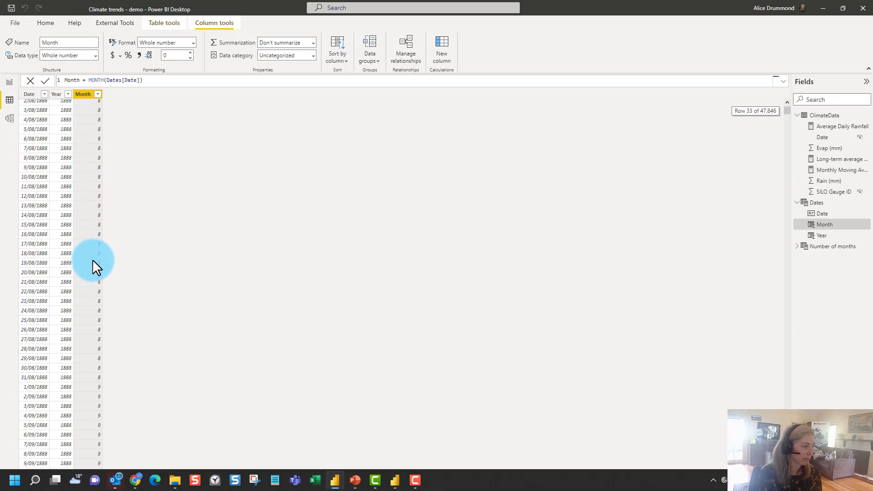
pyautogui.scroll(-6, 93, 260)
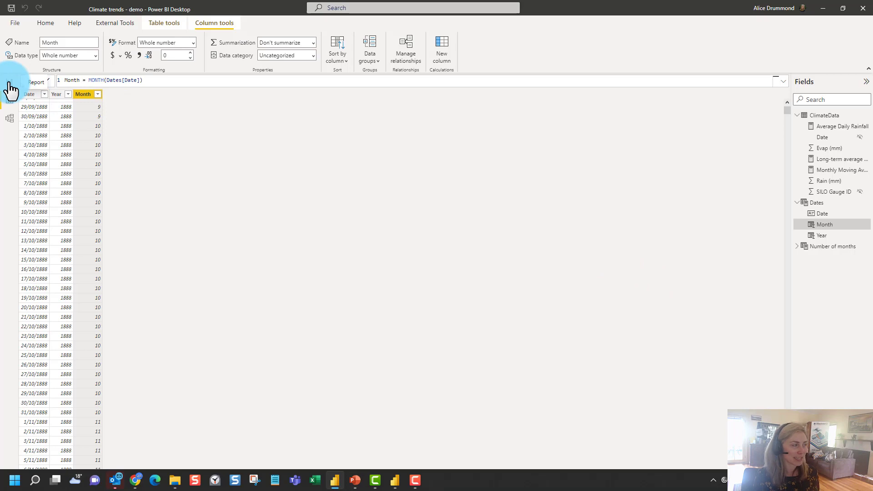
# On the Rainfall trends page, shift the Number of months slicer left and make it narrower.
pyautogui.click(9, 85)
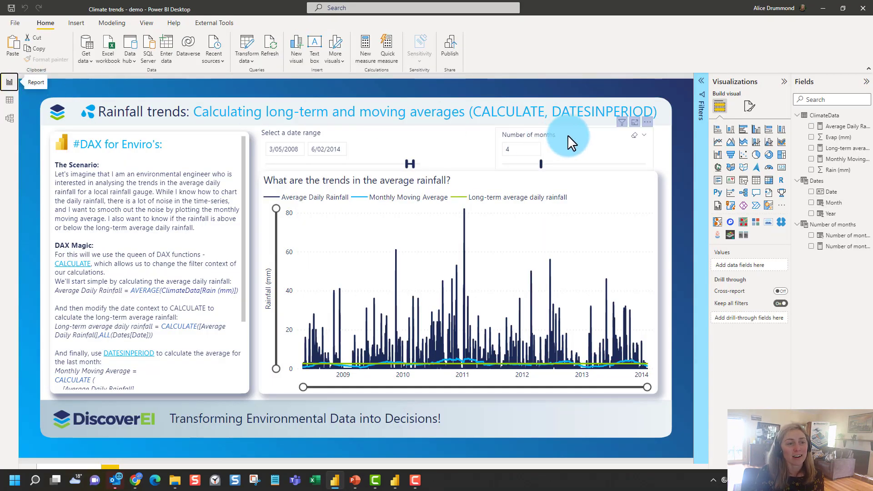
pyautogui.moveTo(566, 135); pyautogui.dragTo(506, 135)
pyautogui.moveTo(590, 149); pyautogui.dragTo(521, 149)
pyautogui.click(555, 146)
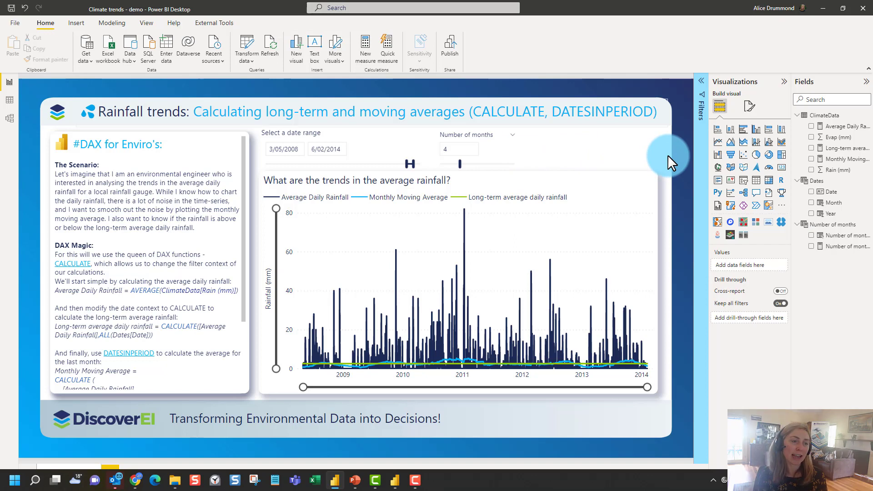
pyautogui.click(826, 116)
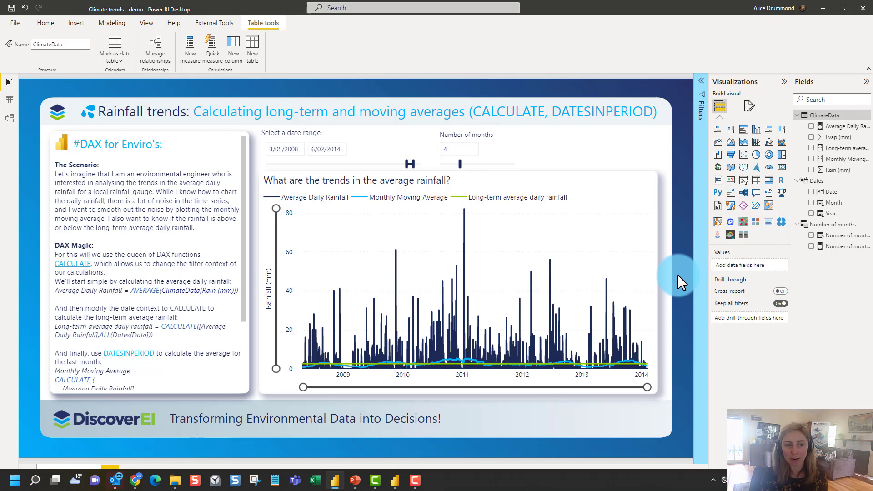
# Add a new measure to the ClimateData table.
pyautogui.rightClick(825, 116)
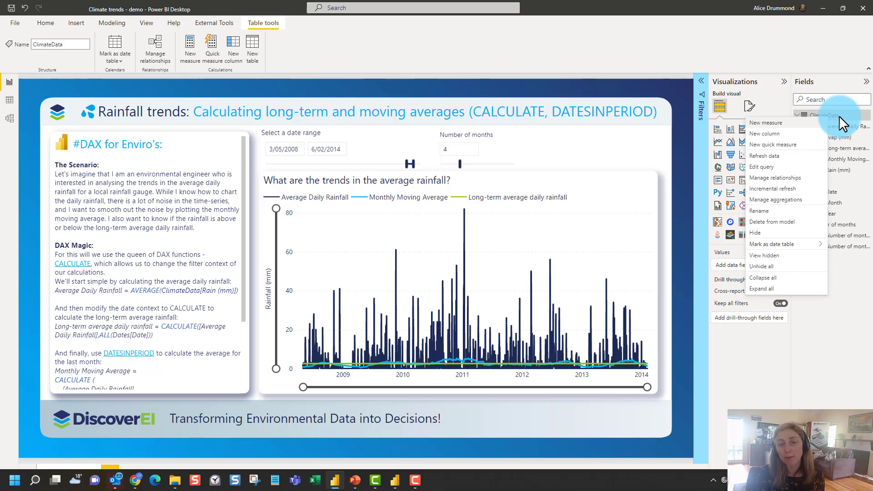
pyautogui.click(838, 115)
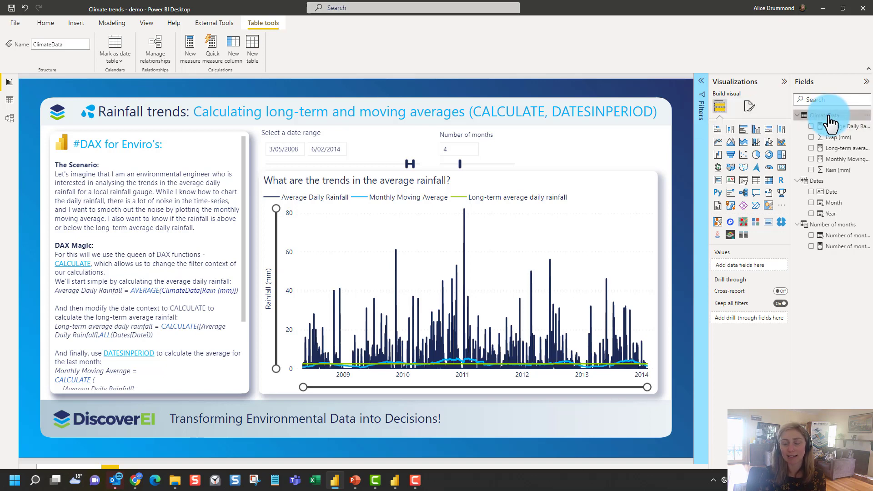
pyautogui.rightClick(816, 118)
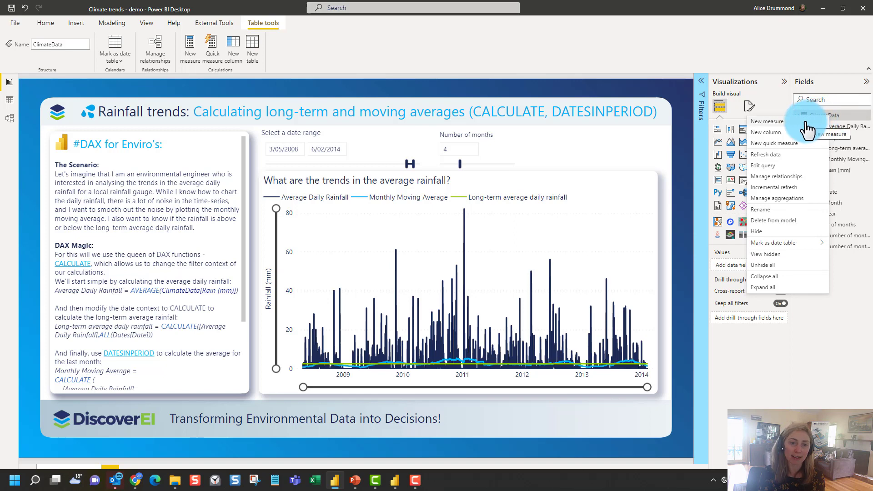
pyautogui.click(805, 122)
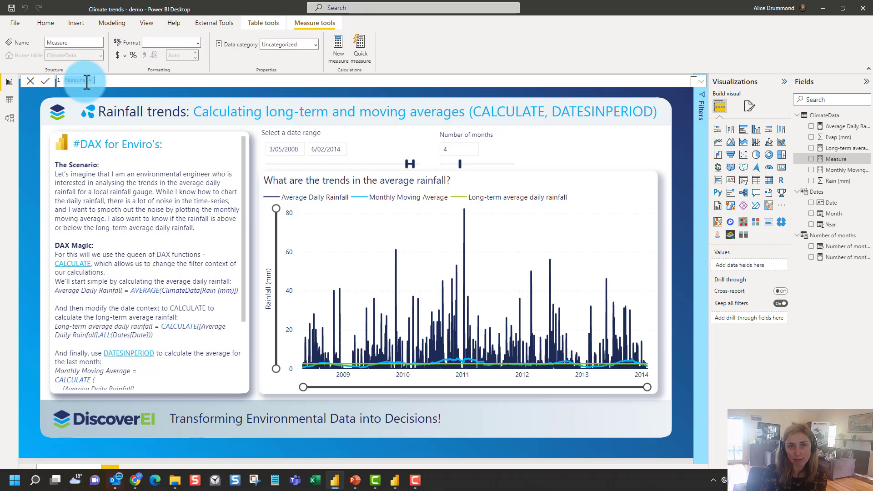
# Define the measure as Total rainfall = SUM(ClimateData[Rain (mm)]).
pyautogui.doubleClick(73, 81)
pyautogui.write('Total rainfall')
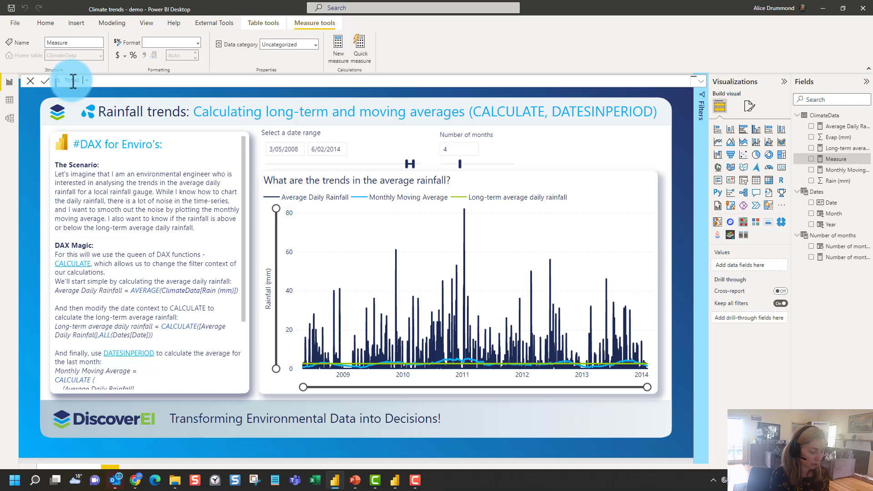
pyautogui.press('End')
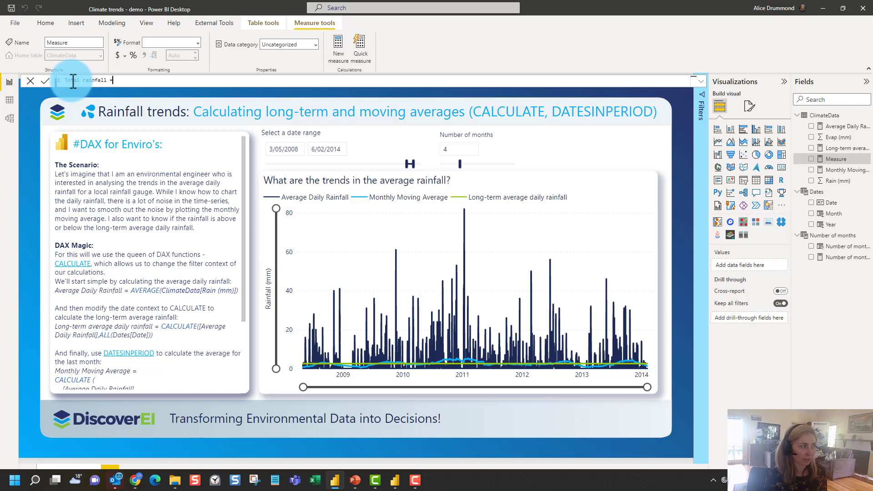
pyautogui.write('sum')
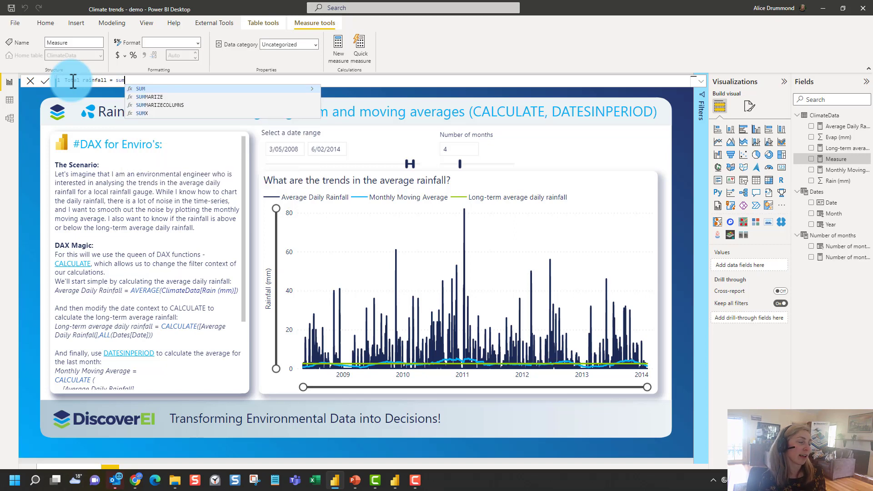
pyautogui.press('Tab')
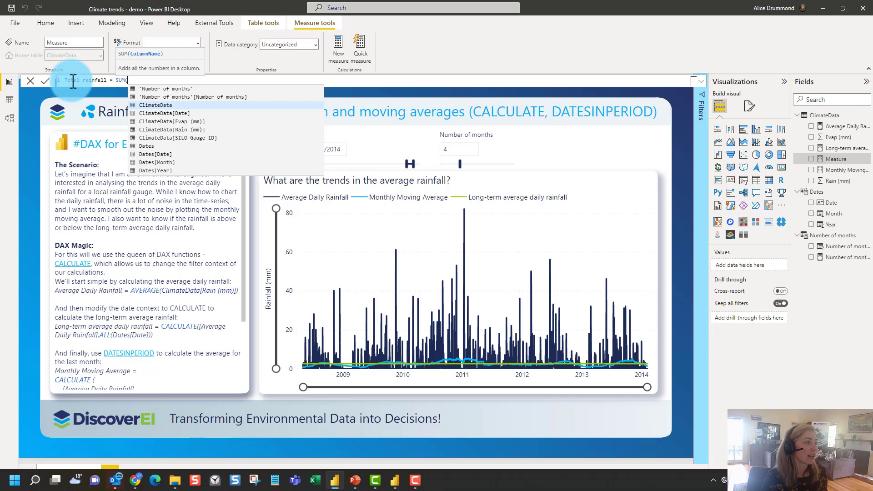
pyautogui.click(171, 129)
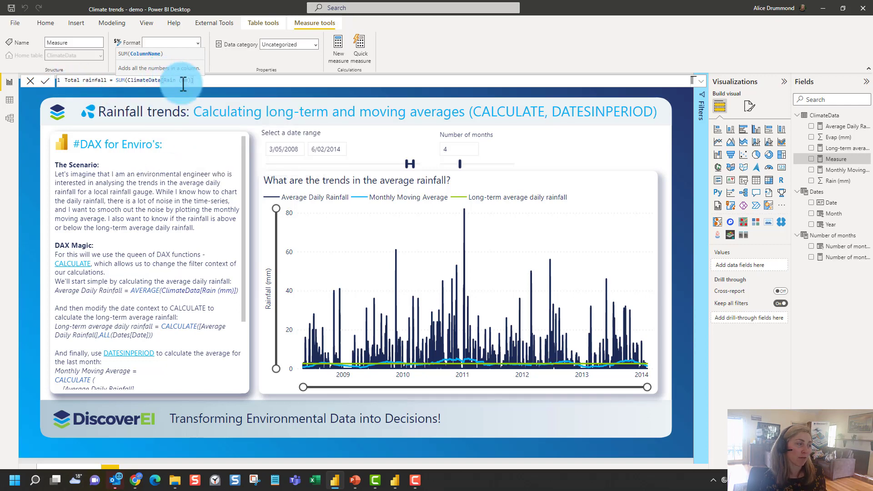
pyautogui.write(')')
pyautogui.press('Return')
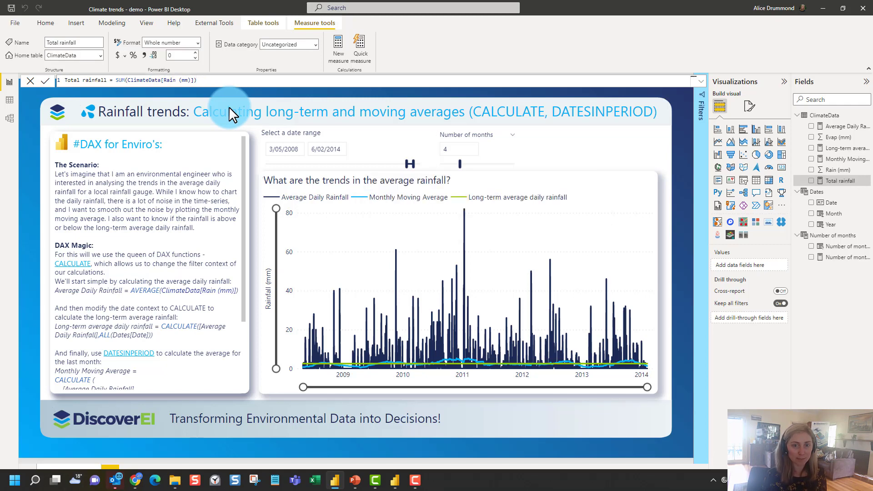
pyautogui.click(839, 182)
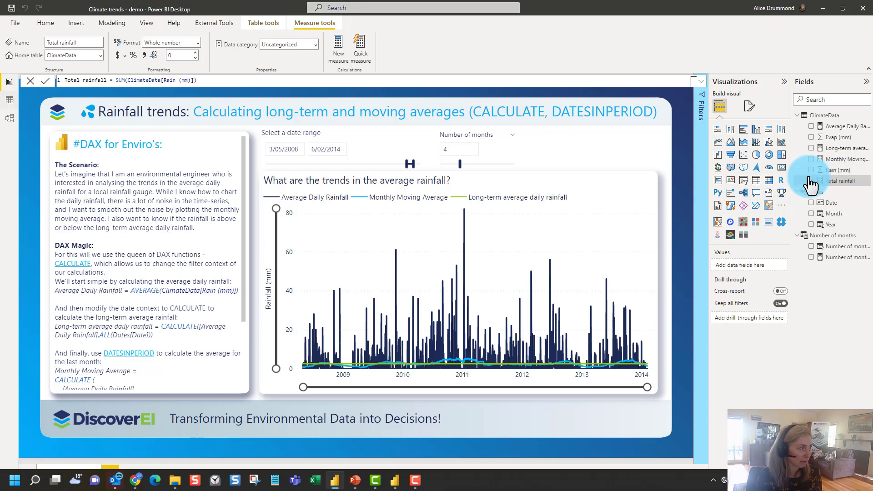
# View ClimateData in Data view and select Total rainfall to review its SUM formula.
pyautogui.click(10, 101)
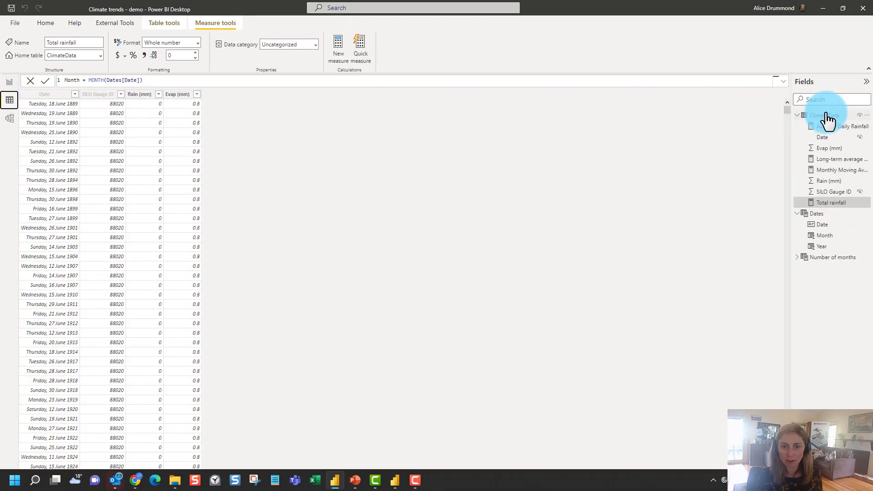
pyautogui.click(826, 118)
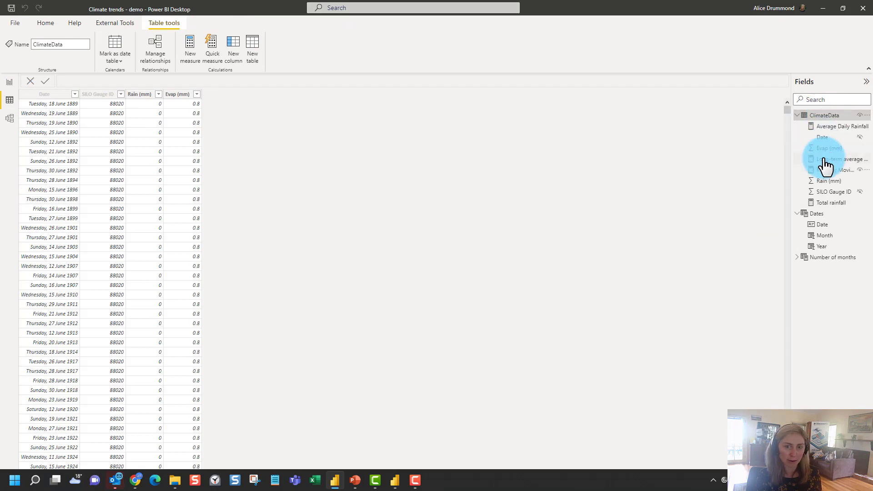
pyautogui.click(826, 202)
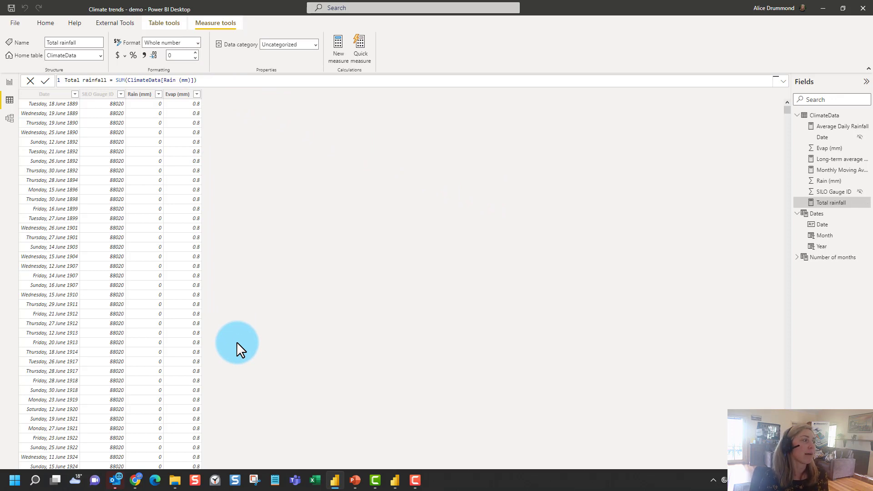
# Place a small card at the top right showing Total rainfall as 5413.
pyautogui.click(9, 83)
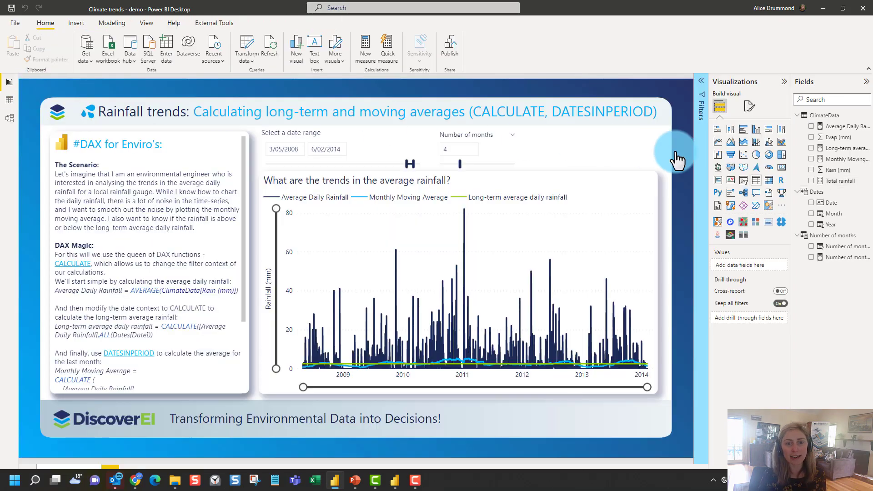
pyautogui.click(782, 173)
pyautogui.moveTo(205, 189); pyautogui.dragTo(583, 186)
pyautogui.moveTo(500, 285); pyautogui.dragTo(539, 163)
pyautogui.moveTo(818, 181); pyautogui.dragTo(760, 266)
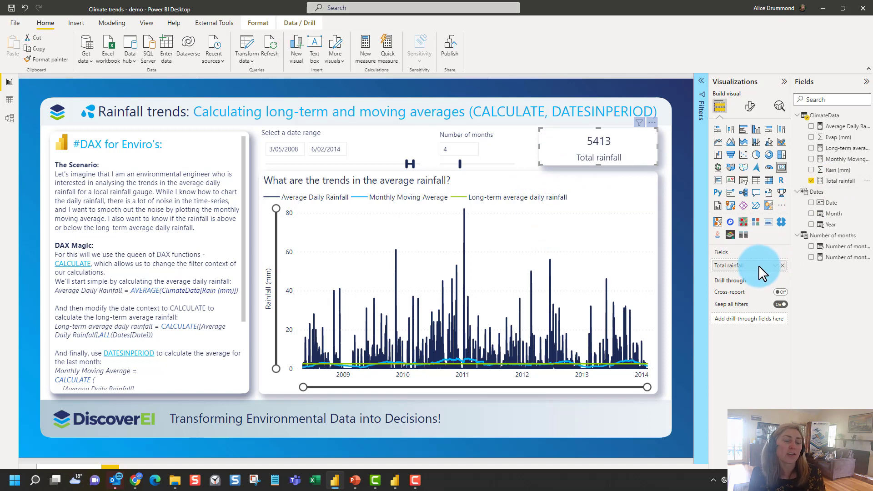
pyautogui.click(602, 152)
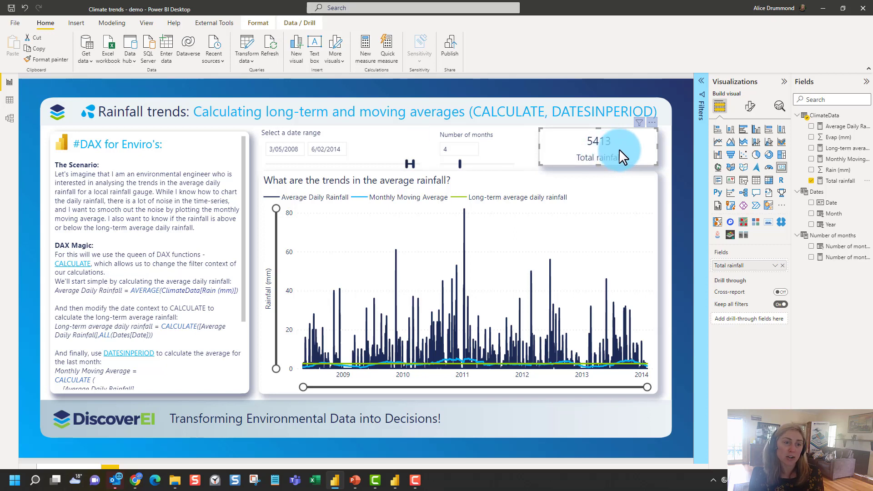
# Set the Number of months slicer to 9.
pyautogui.moveTo(620, 150)
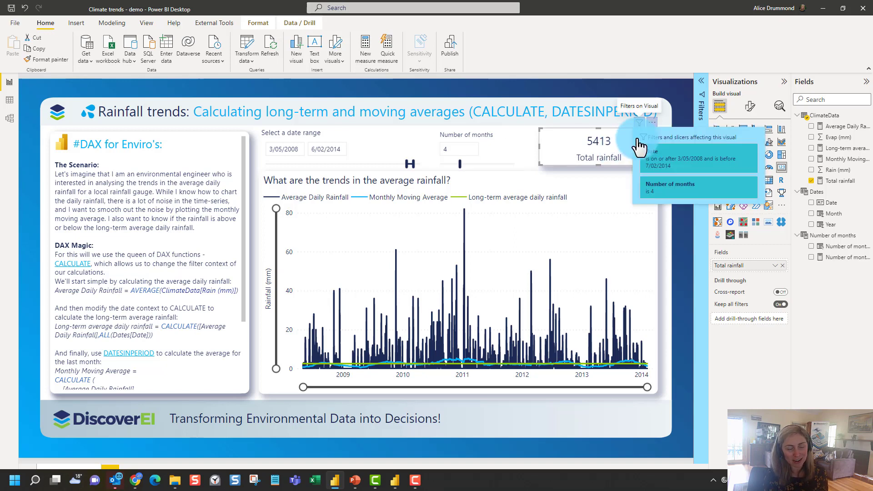
pyautogui.click(460, 136)
pyautogui.moveTo(460, 164); pyautogui.dragTo(447, 168)
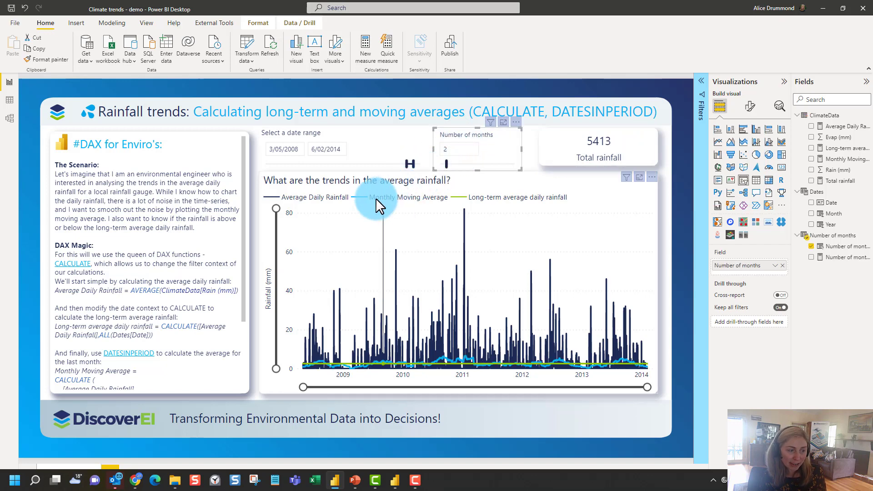
pyautogui.moveTo(446, 164); pyautogui.dragTo(493, 165)
pyautogui.click(599, 141)
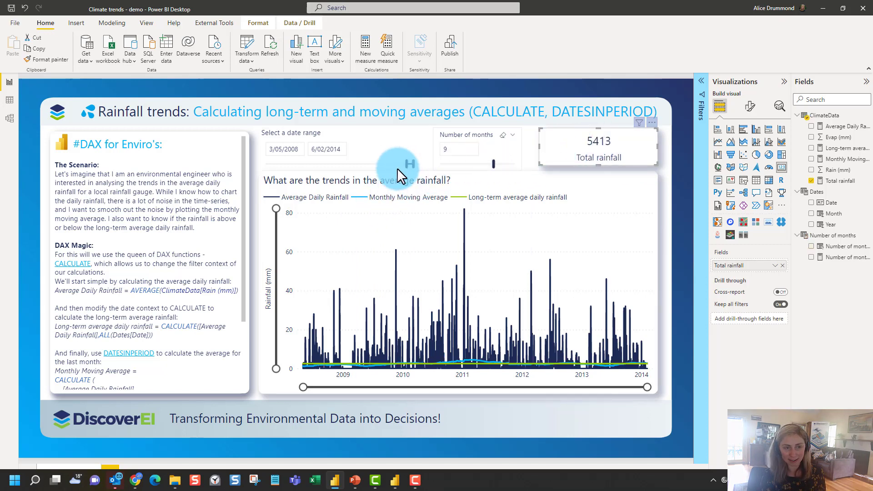
# Move the date range start to 15/11/2004, raising Total rainfall to 7827.
pyautogui.moveTo(405, 164)
pyautogui.mouseDown()
pyautogui.moveTo(339, 171)
pyautogui.moveTo(350, 160)
pyautogui.moveTo(405, 161)
pyautogui.mouseUp()
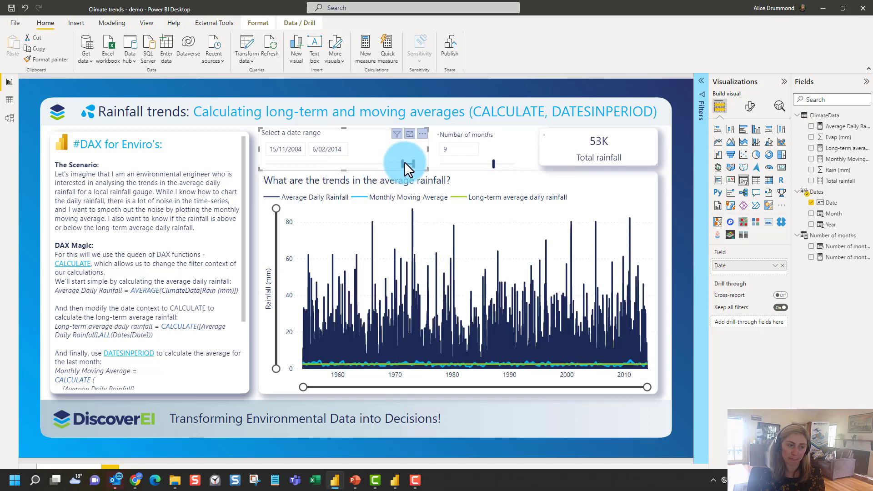
pyautogui.click(602, 132)
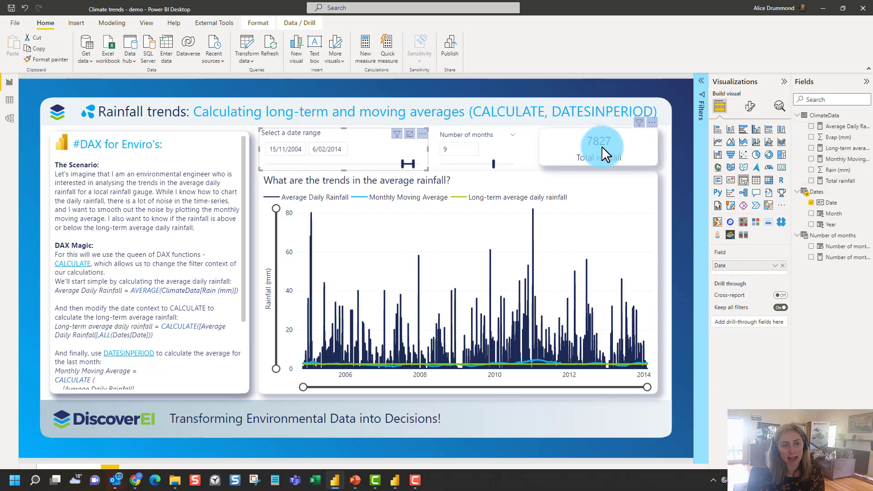
pyautogui.click(601, 146)
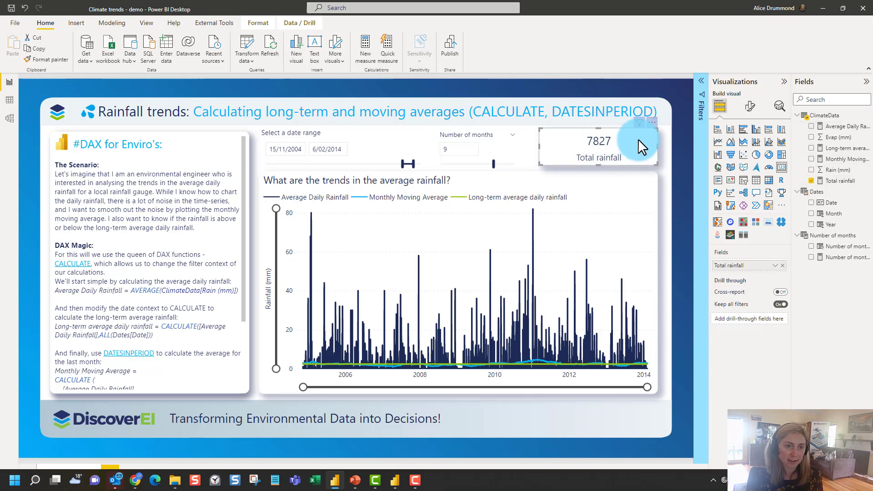
pyautogui.click(677, 173)
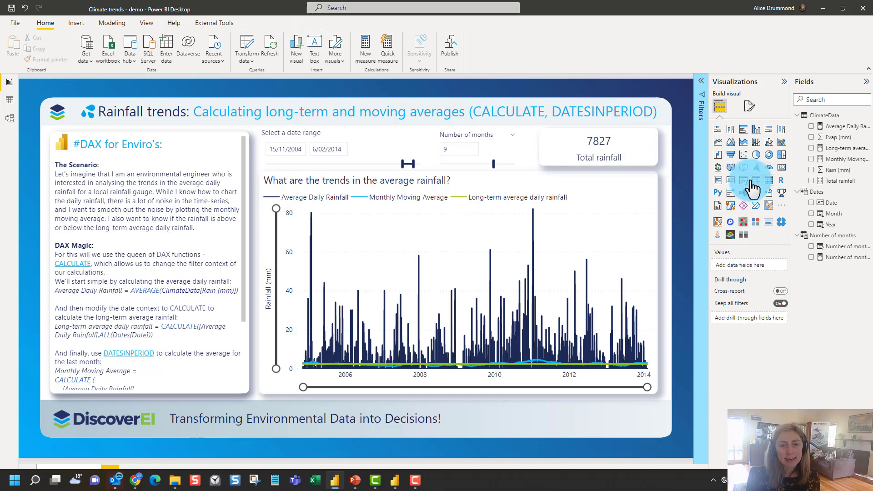
# Place a new matrix mid-page and narrow the line chart to make room for it.
pyautogui.click(769, 180)
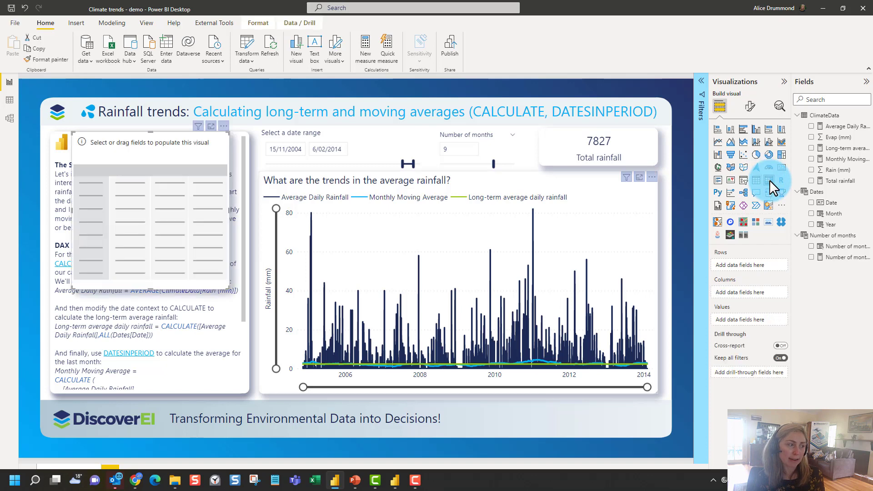
pyautogui.moveTo(127, 162); pyautogui.dragTo(300, 193)
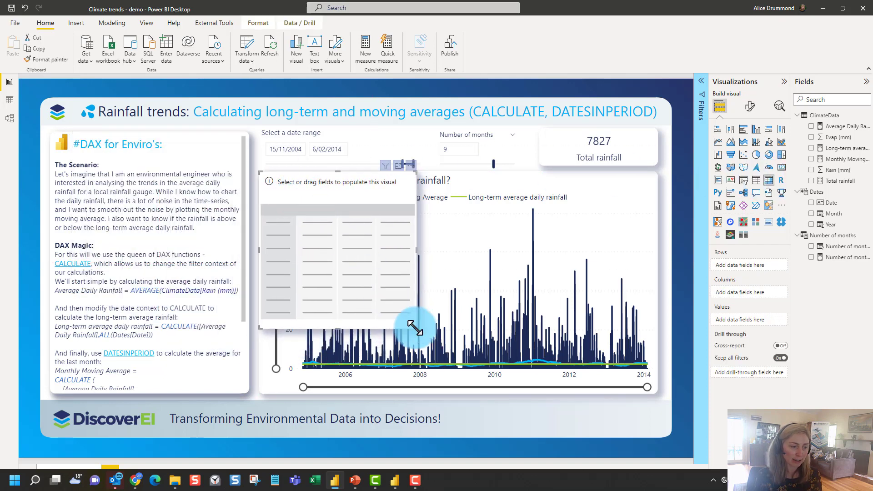
pyautogui.moveTo(415, 326); pyautogui.dragTo(426, 392)
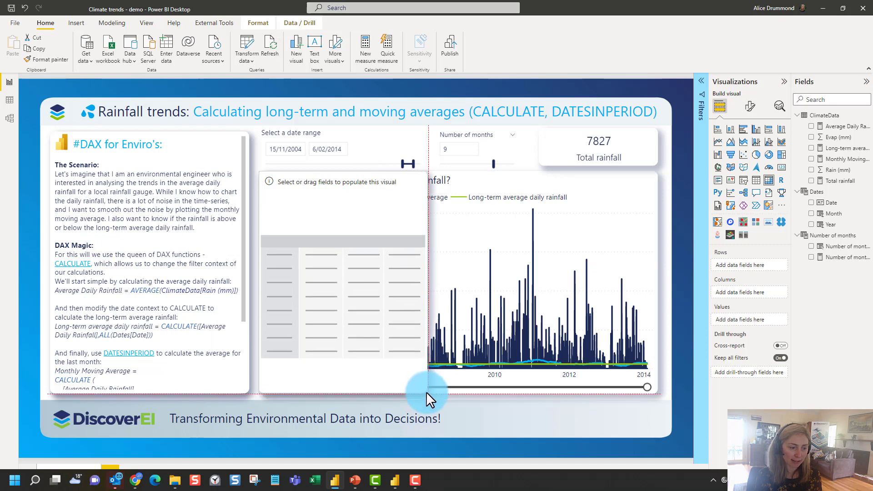
pyautogui.click(460, 184)
pyautogui.moveTo(287, 268); pyautogui.dragTo(435, 275)
pyautogui.click(366, 243)
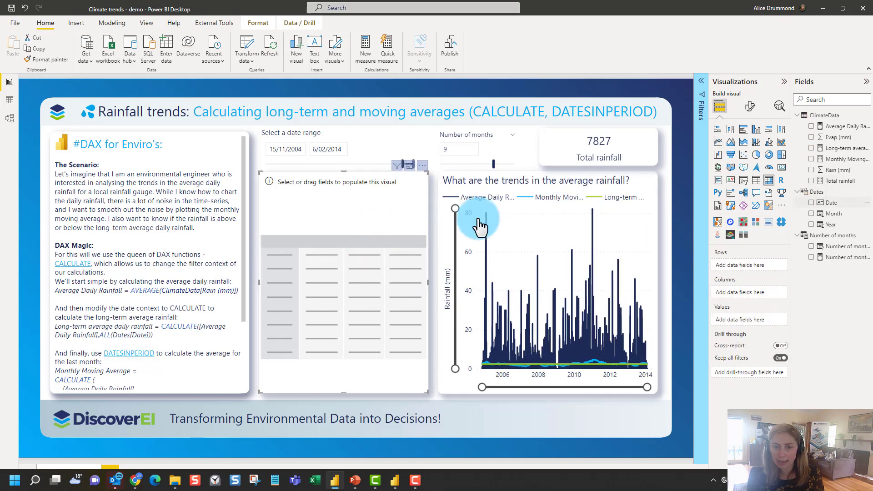
# Put Year and Date in the matrix rows and Total rainfall in its values.
pyautogui.moveTo(839, 208); pyautogui.dragTo(755, 269)
pyautogui.moveTo(829, 224); pyautogui.dragTo(755, 265)
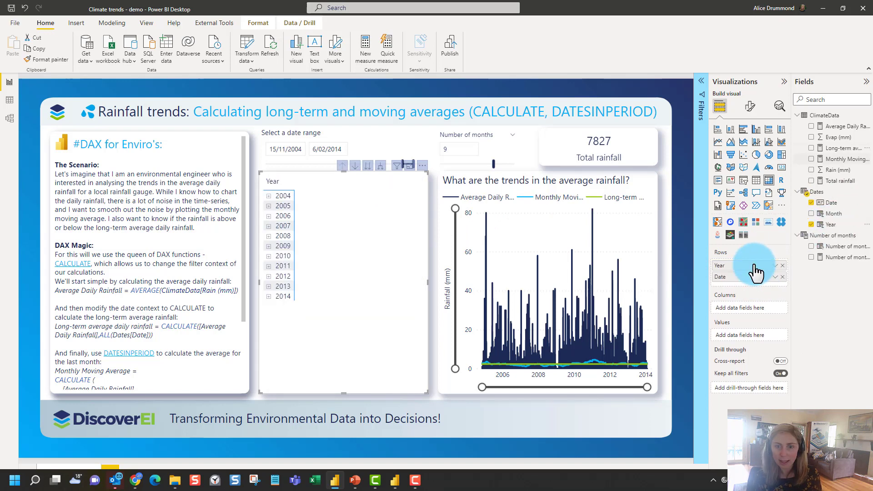
pyautogui.moveTo(840, 180); pyautogui.dragTo(744, 334)
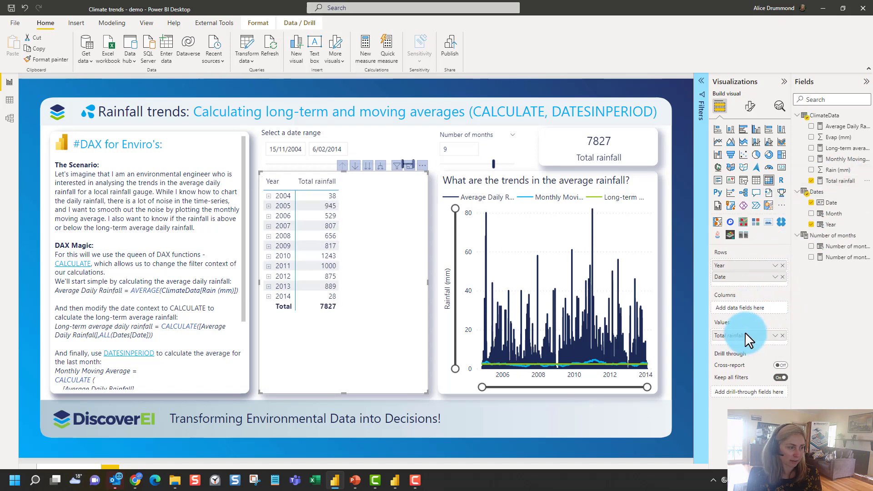
# Expand and re-collapse 2005, leaving yearly totals for 2004–2014 that sum to 7827.
pyautogui.click(280, 211)
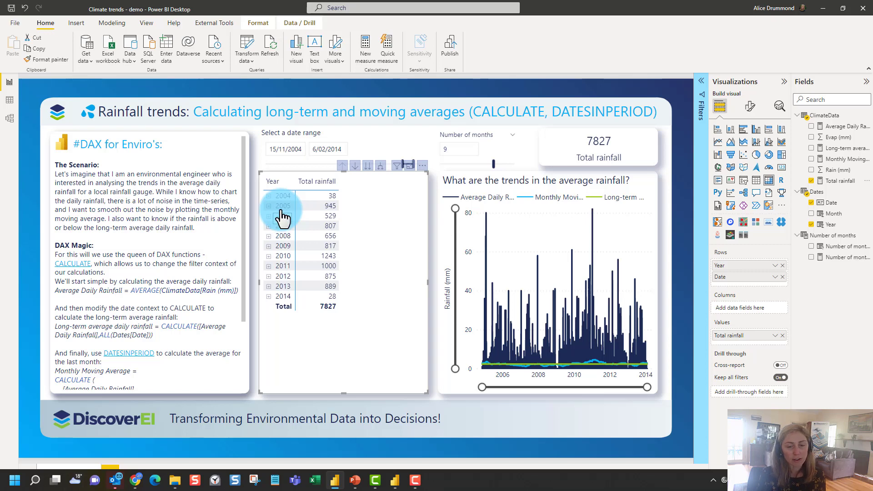
pyautogui.click(840, 180)
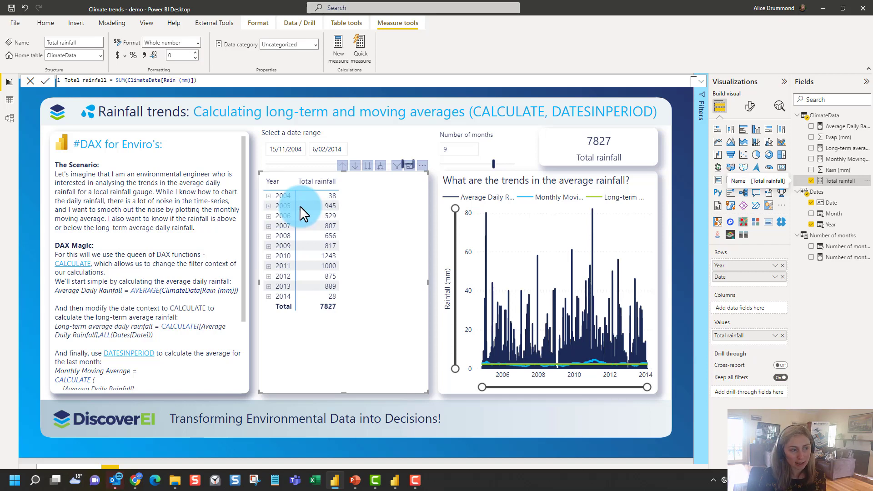
pyautogui.click(268, 206)
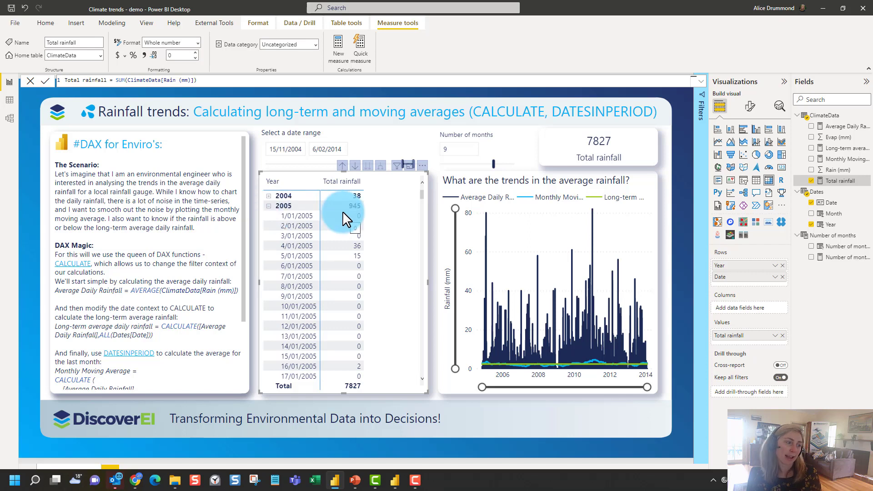
pyautogui.click(268, 206)
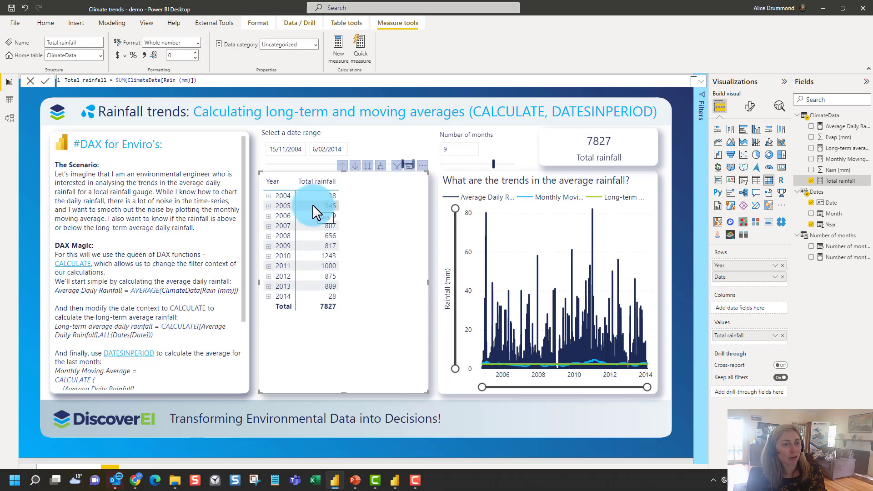
pyautogui.click(269, 207)
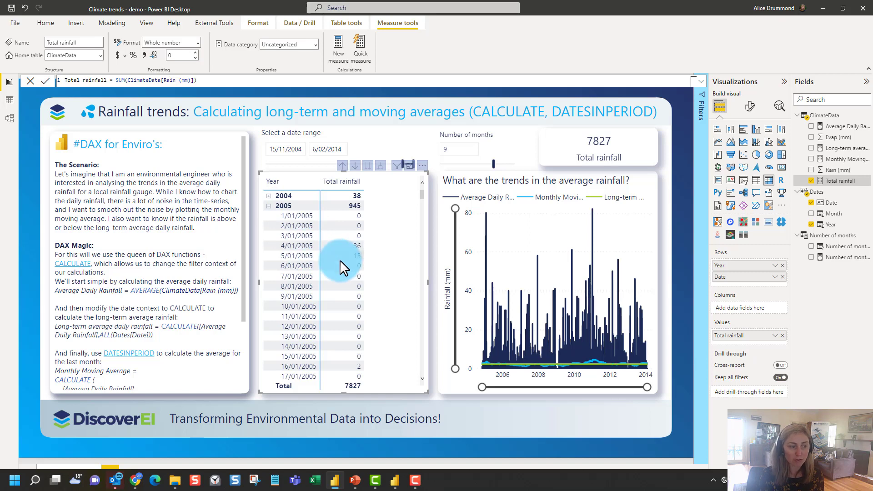
pyautogui.click(269, 206)
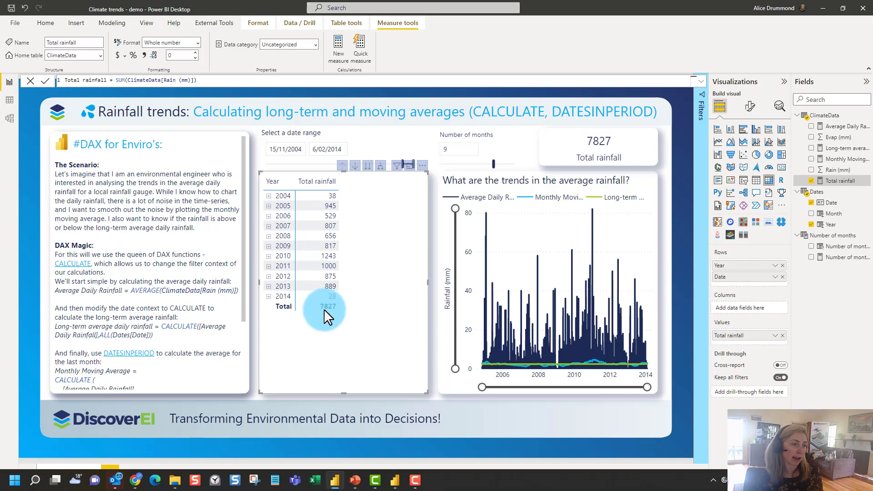
pyautogui.click(667, 201)
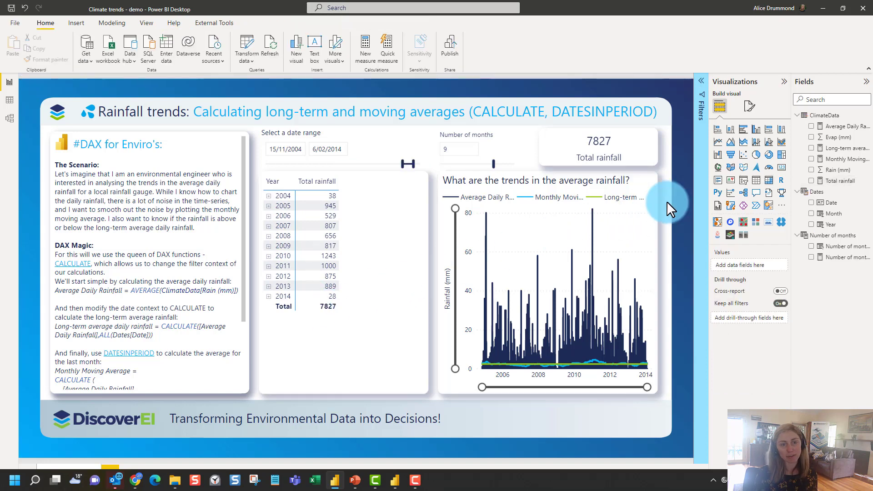
# Display the Total rainfall measure's DAX formula from the Fields pane.
pyautogui.click(832, 181)
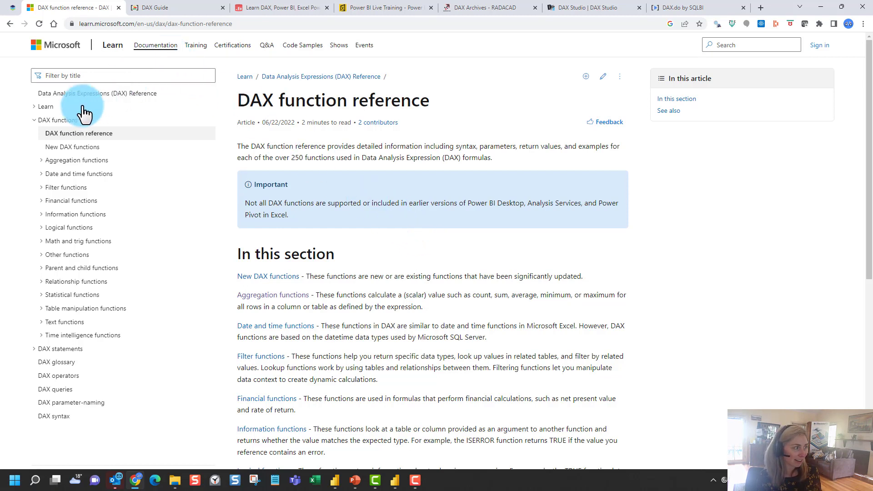
# Read Microsoft Learn's AVERAGE article under Aggregation functions, then go to DAX Guide's language page.
pyautogui.click(41, 160)
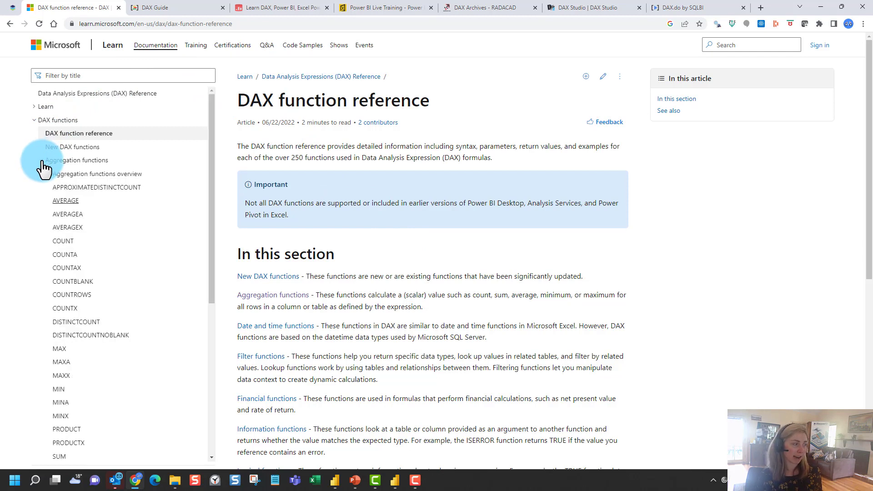
pyautogui.click(67, 200)
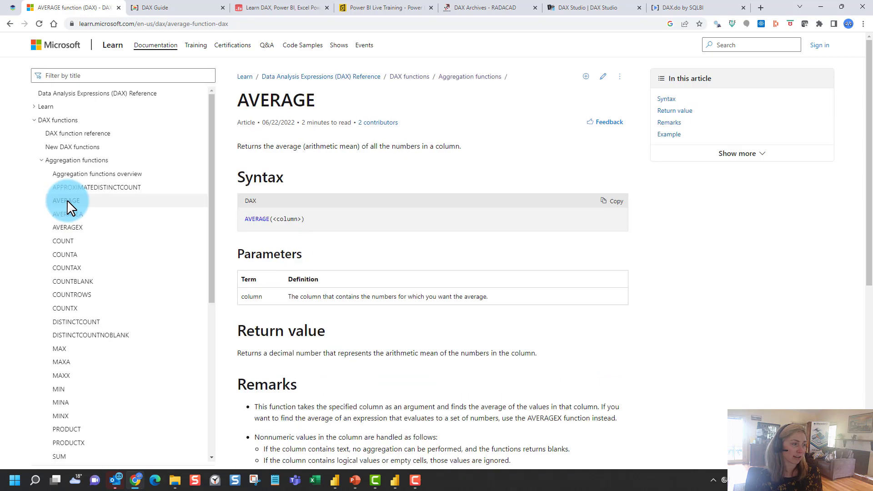
pyautogui.scroll(-3, 67, 200)
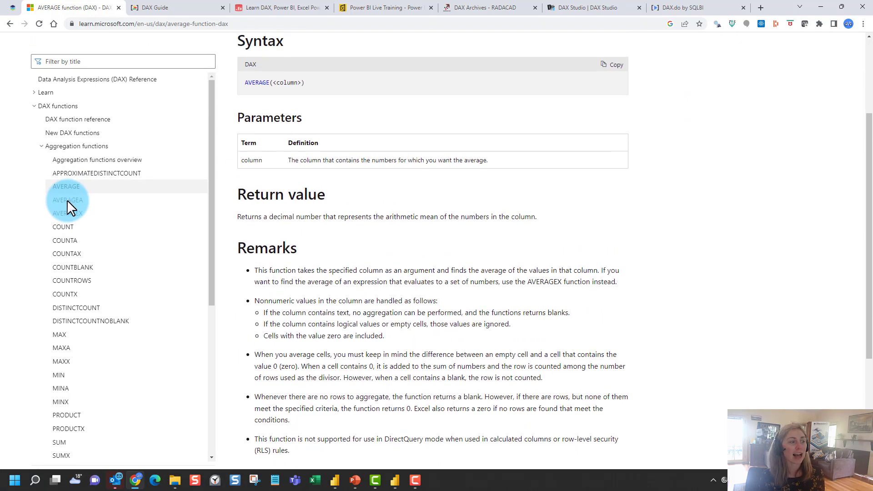
pyautogui.scroll(-5, 68, 201)
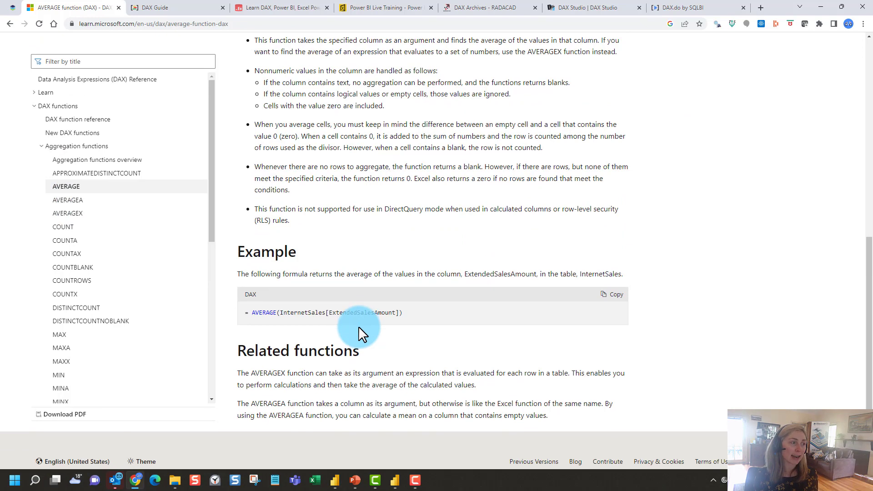
pyautogui.scroll(4, 359, 327)
pyautogui.scroll(-4, 360, 327)
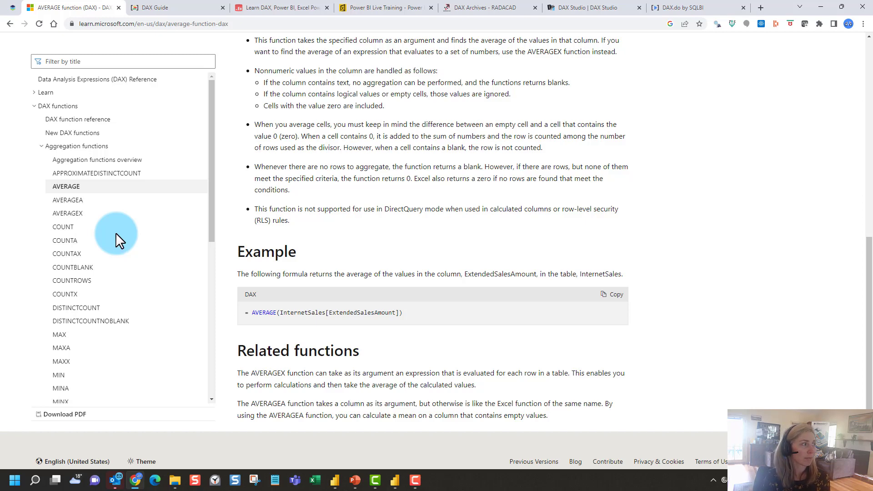
pyautogui.click(177, 8)
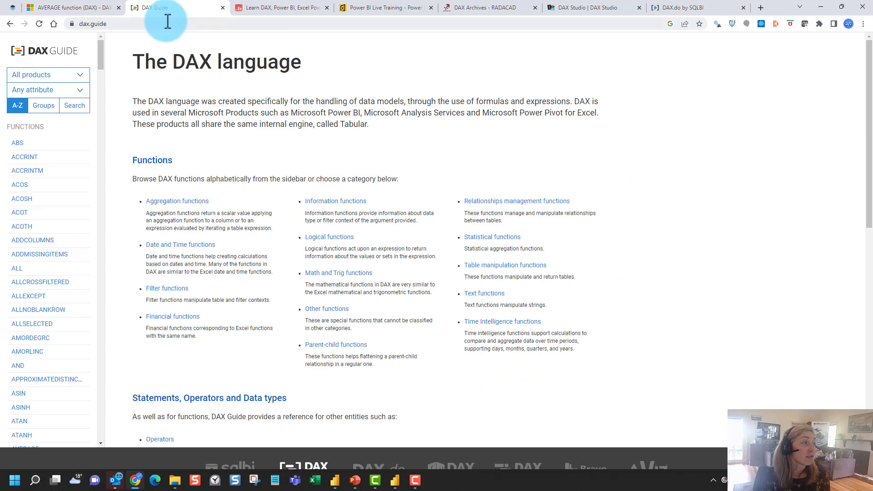
# Look through DAX Guide's AMORDEGRC page with its syntax, parameters and compatibility details.
pyautogui.click(25, 339)
pyautogui.scroll(-3, 27, 373)
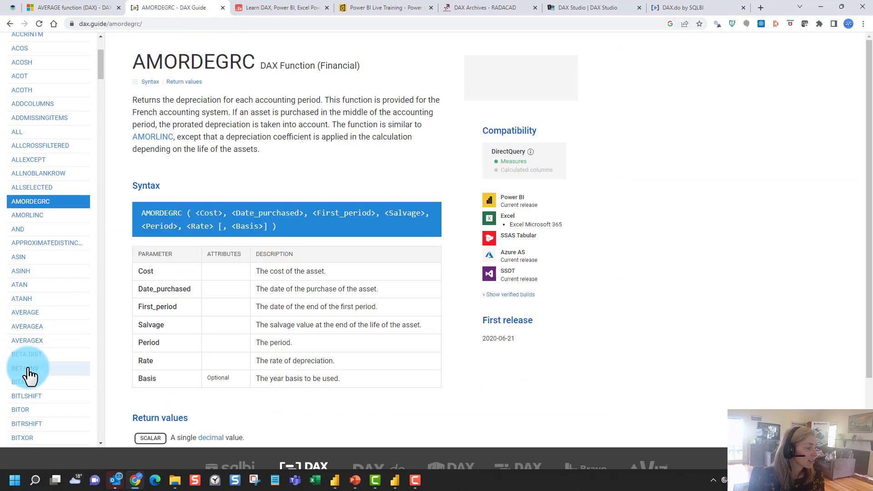
pyautogui.scroll(-2, 27, 366)
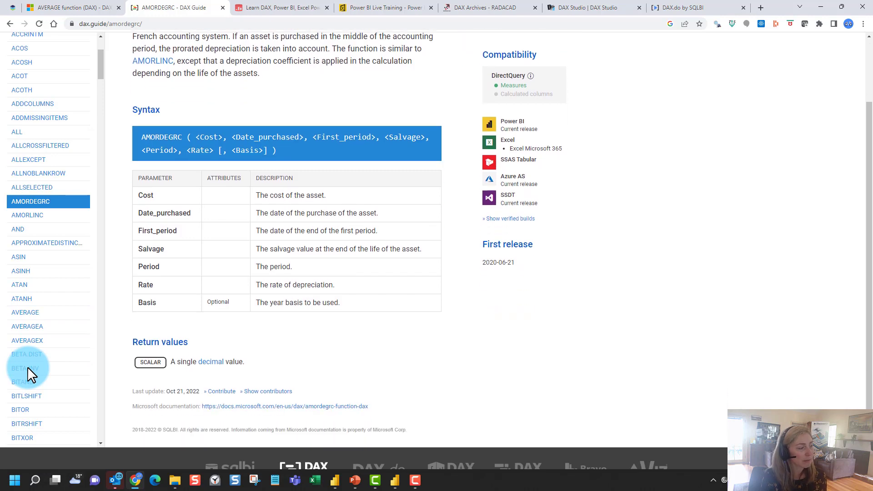
pyautogui.scroll(2, 27, 367)
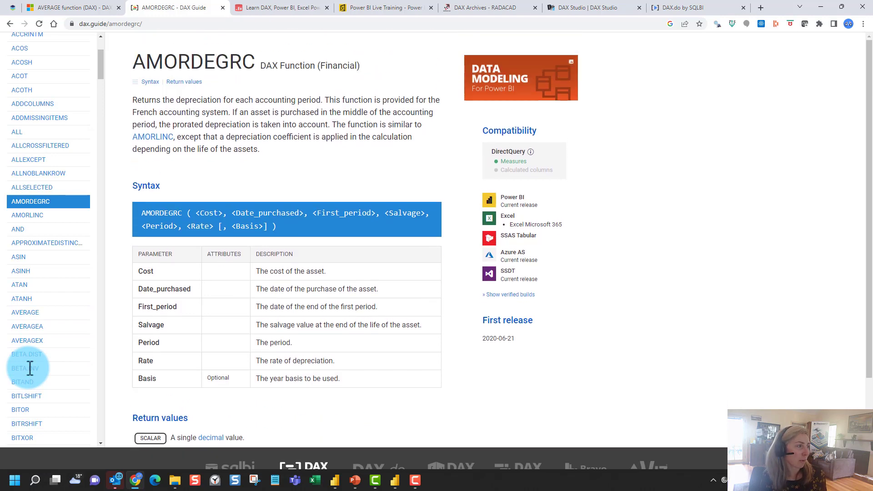
pyautogui.click(311, 9)
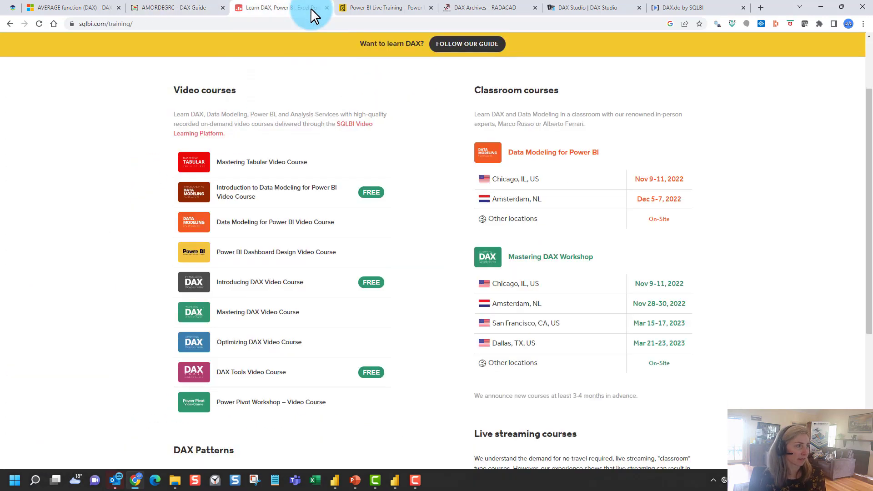
pyautogui.scroll(2, 241, 88)
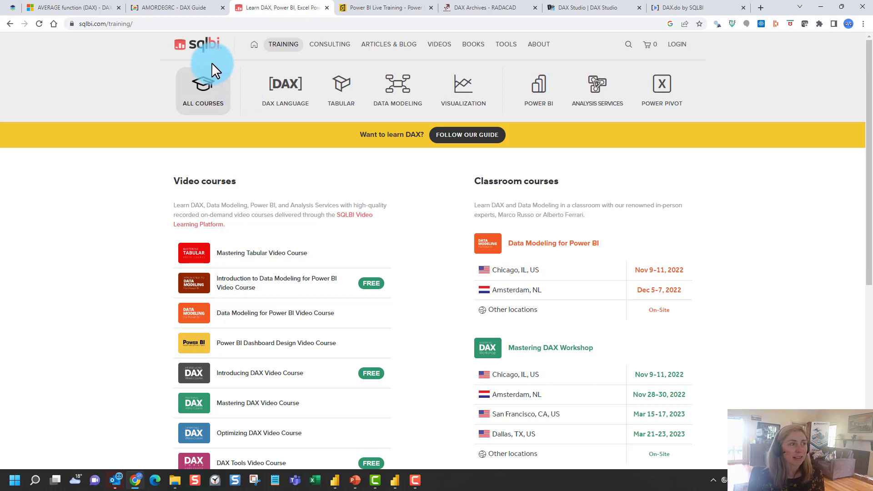
pyautogui.click(407, 48)
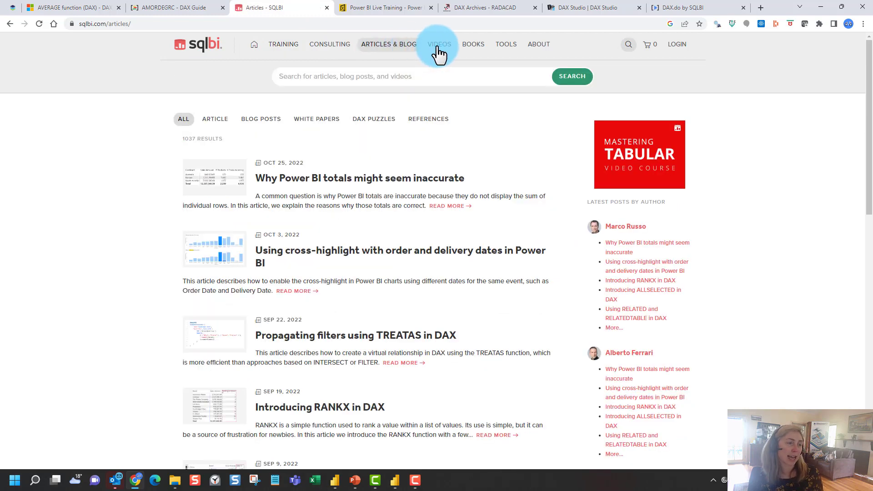
pyautogui.click(438, 47)
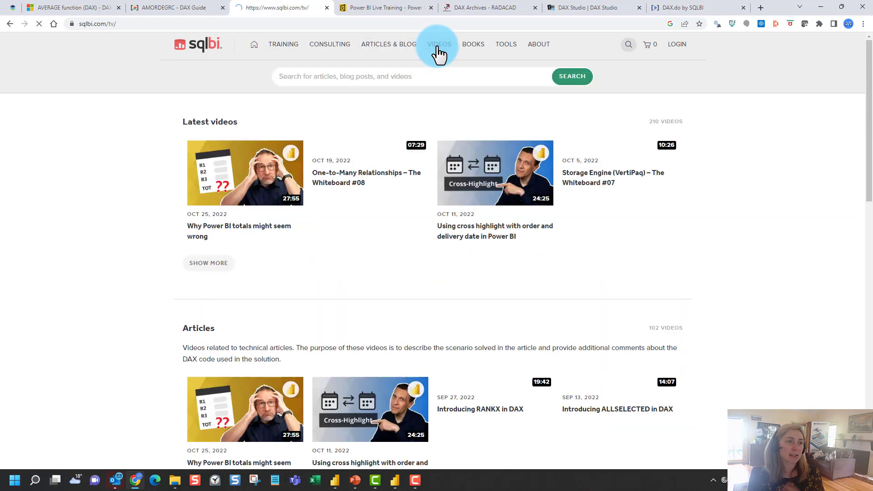
pyautogui.click(475, 45)
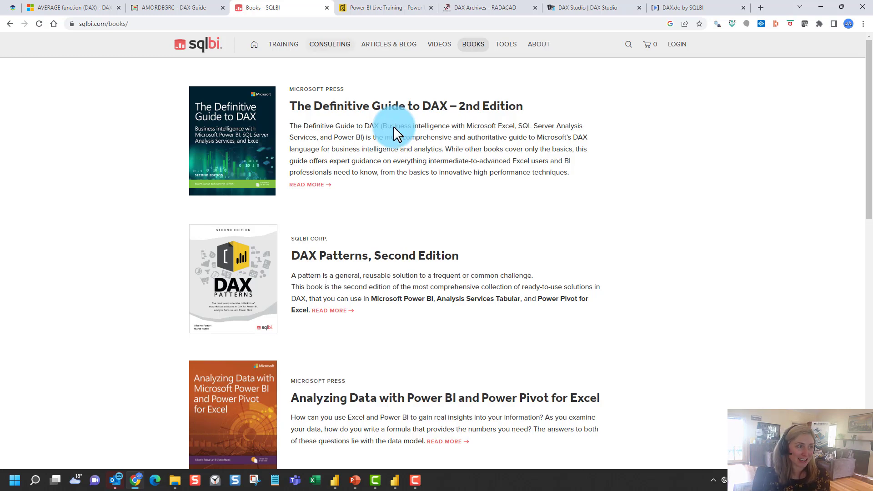
pyautogui.click(288, 46)
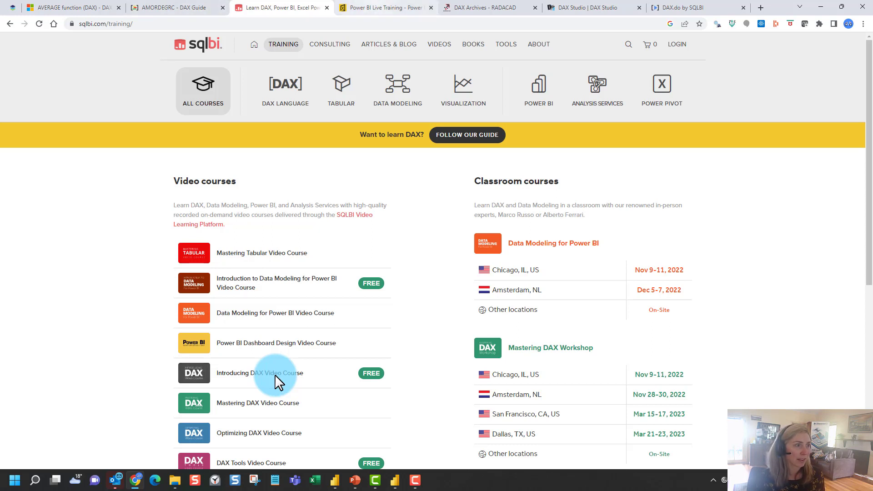
pyautogui.moveTo(583, 10)
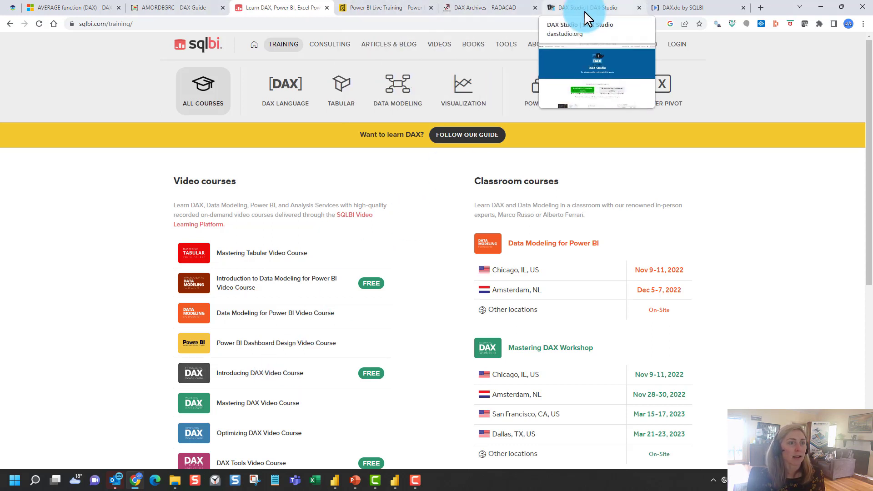
# View Excelerator BI's Supercharge Power BI book page, then go to RADACAD's DAX archive.
pyautogui.click(401, 4)
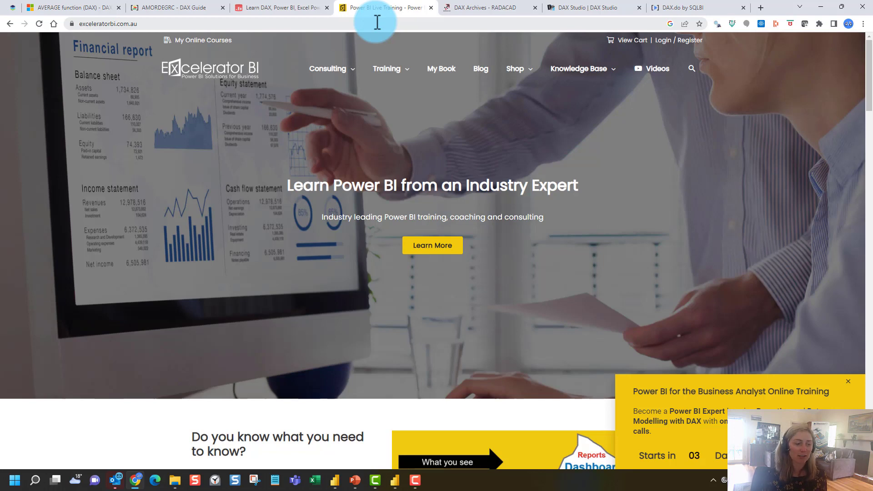
pyautogui.scroll(-5, 420, 94)
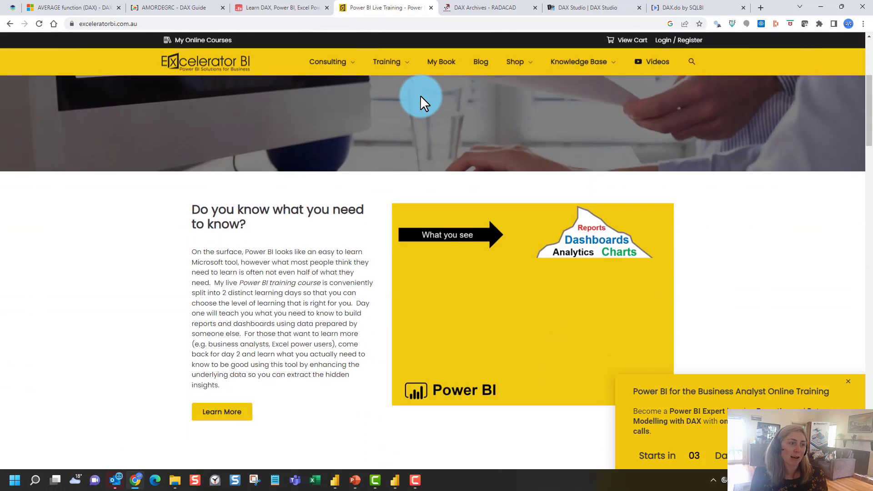
pyautogui.click(440, 61)
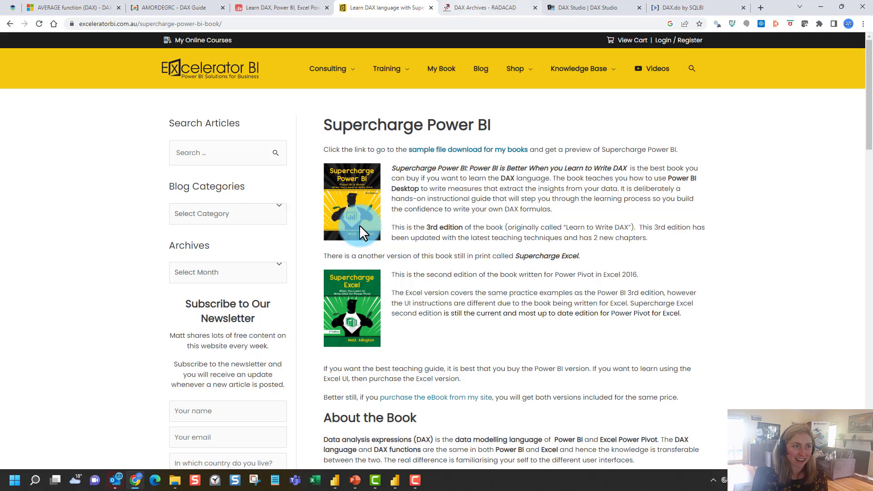
pyautogui.click(481, 8)
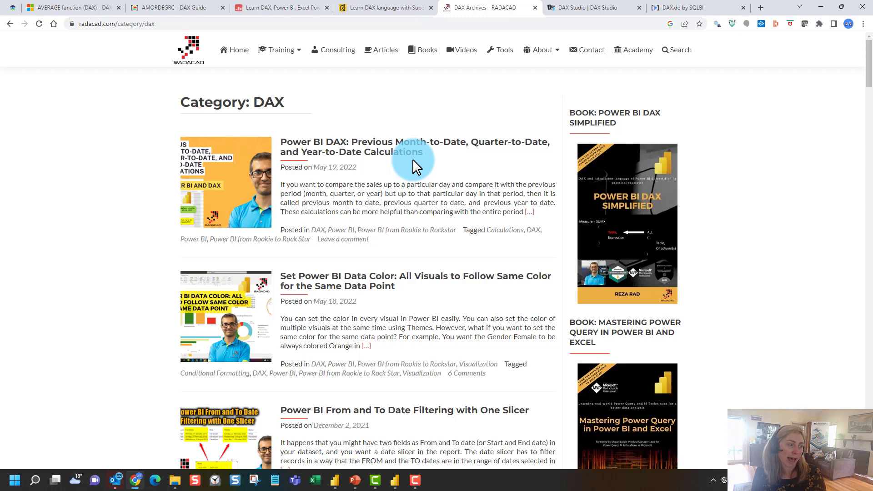
# Go to the DAX Studio site offering version 3.0.5 installer and portable downloads.
pyautogui.click(591, 8)
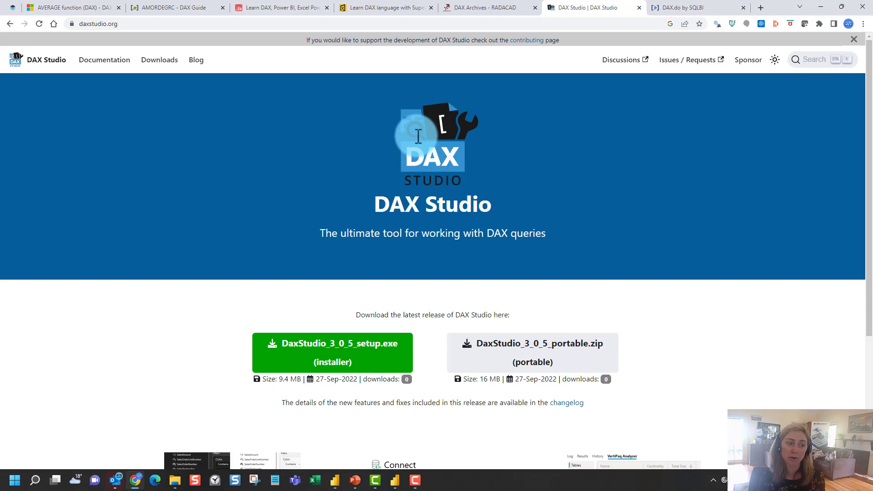
# Bring up DAX.do by SQLBI with its empty query editor and Contoso model tables.
pyautogui.click(665, 6)
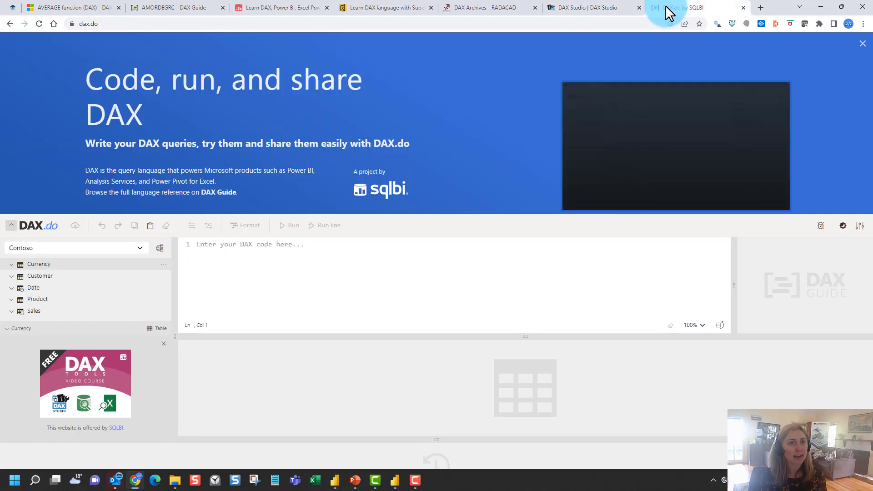